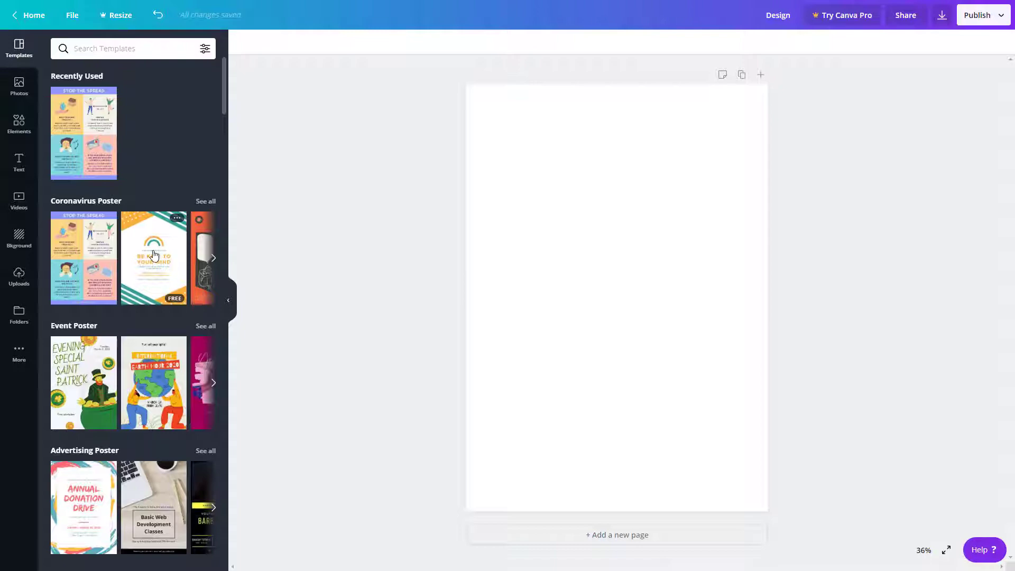
Apply the Annual Donation Drive template from the advertising posters to the blank page.
scroll(147, 332, "down", 4)
scroll(151, 276, "down", 1)
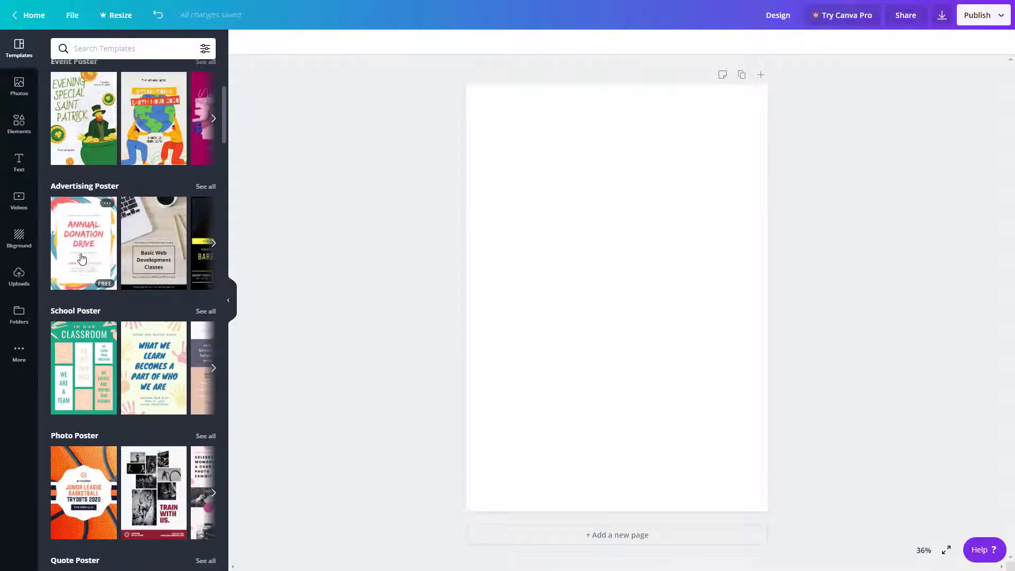
left_click(82, 252)
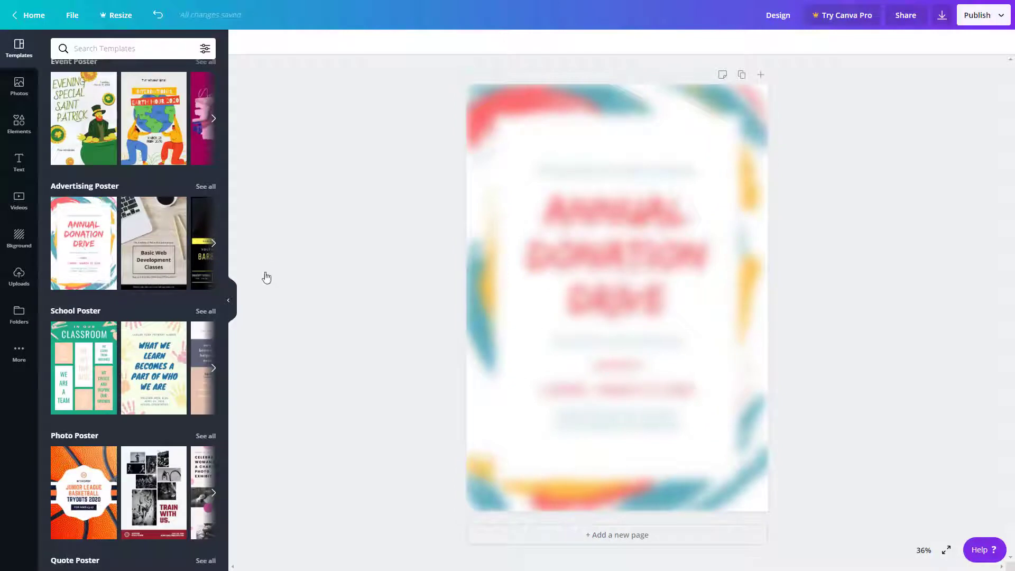
Move the grouped event text over to the left edge of the poster.
left_click(620, 242)
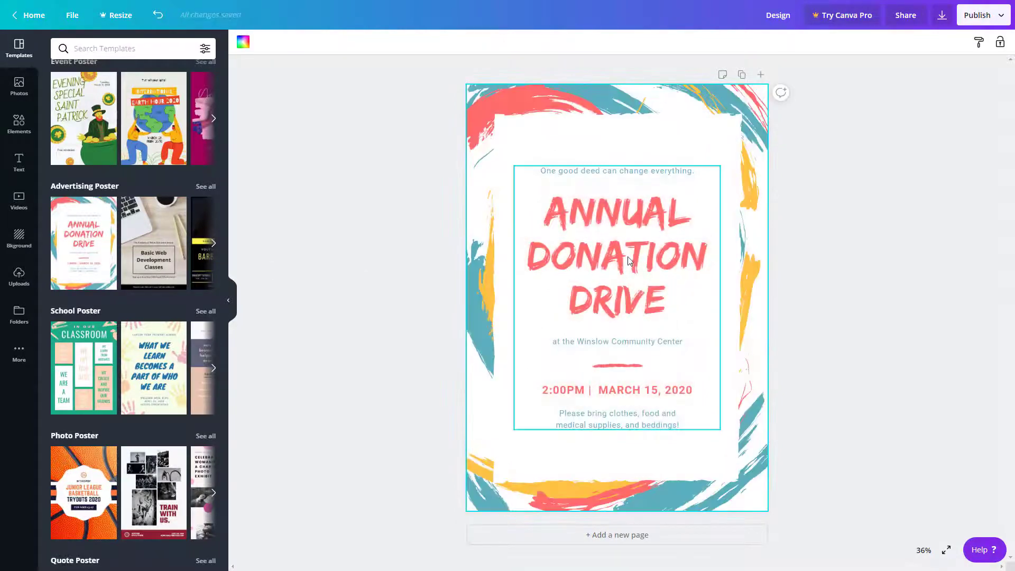
left_click_drag(620, 245, 557, 223)
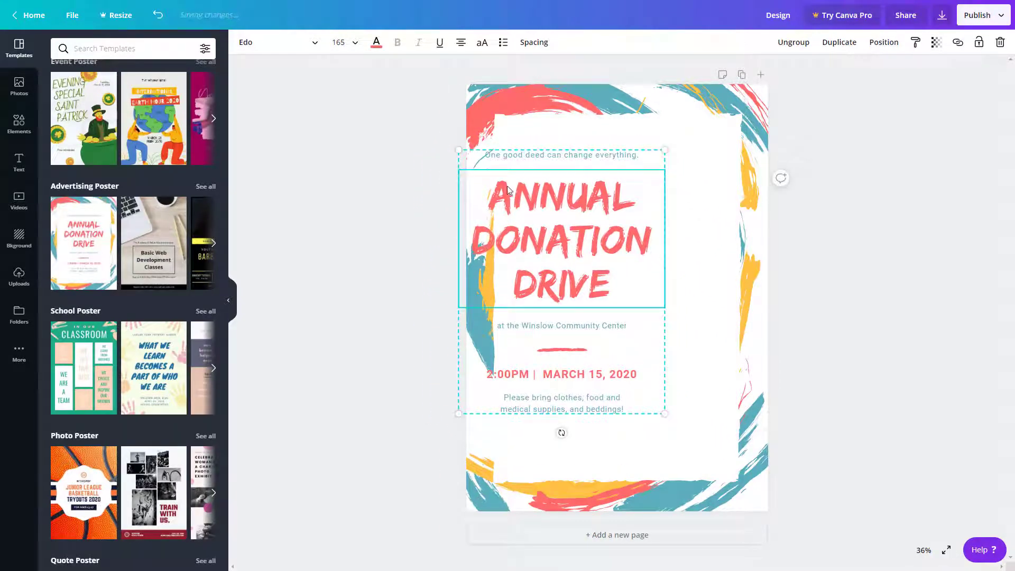
mouse_move(485, 243)
left_mouse_down()
mouse_move(491, 273)
mouse_move(473, 292)
mouse_move(480, 255)
mouse_move(486, 266)
left_mouse_up()
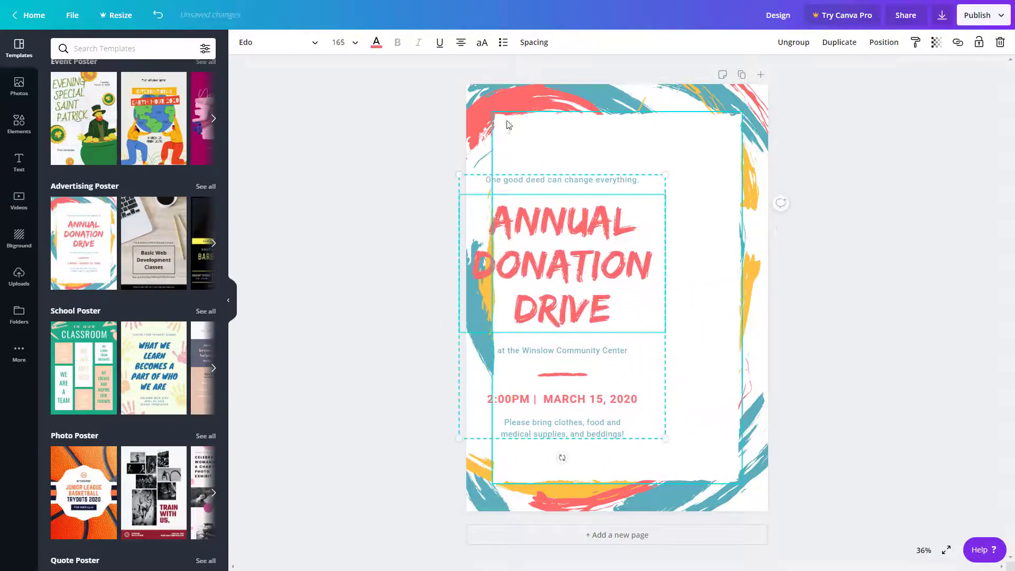
Shift the white panel up and left and back again, returning the text group to the middle of the poster.
left_click(518, 103)
mouse_move(518, 103)
left_mouse_down()
mouse_move(528, 122)
mouse_move(507, 120)
mouse_move(514, 104)
left_mouse_up()
mouse_move(604, 143)
left_mouse_down()
mouse_move(623, 124)
mouse_move(589, 132)
left_mouse_up()
left_click_drag(585, 265, 634, 260)
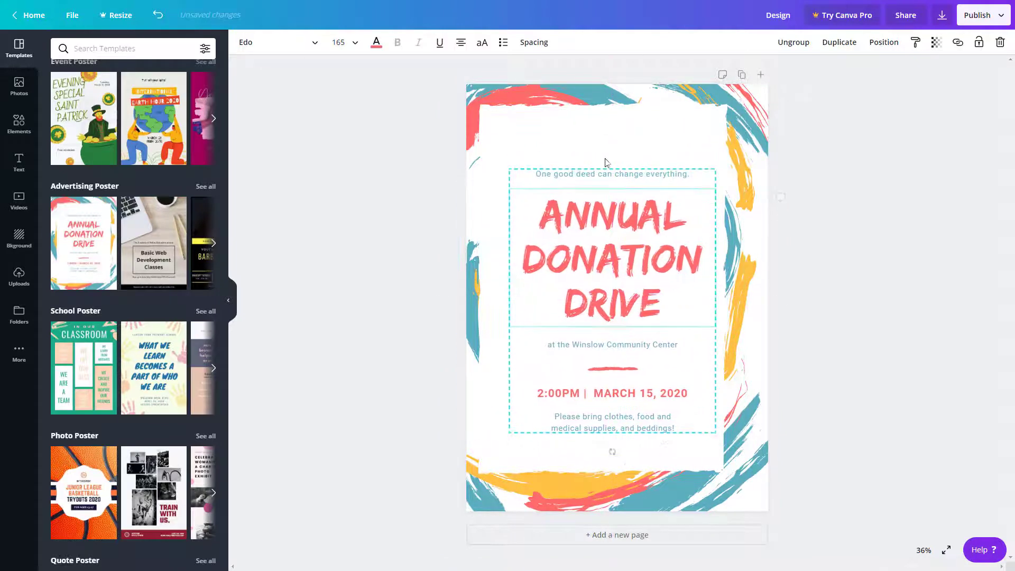
left_click_drag(622, 130, 631, 140)
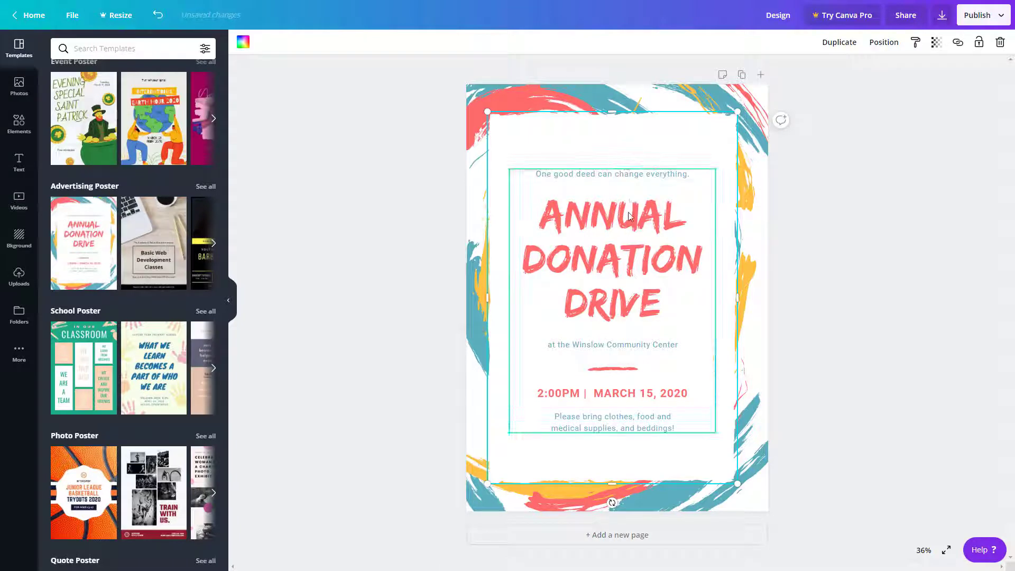
Move the text group to the poster's upper left and make the white panel narrower.
left_click_drag(629, 217, 569, 213)
mouse_move(700, 185)
left_mouse_down()
mouse_move(728, 187)
mouse_move(710, 173)
mouse_move(710, 181)
left_mouse_up()
left_click_drag(747, 147, 727, 147)
left_click_drag(751, 107, 755, 108)
left_click(686, 163)
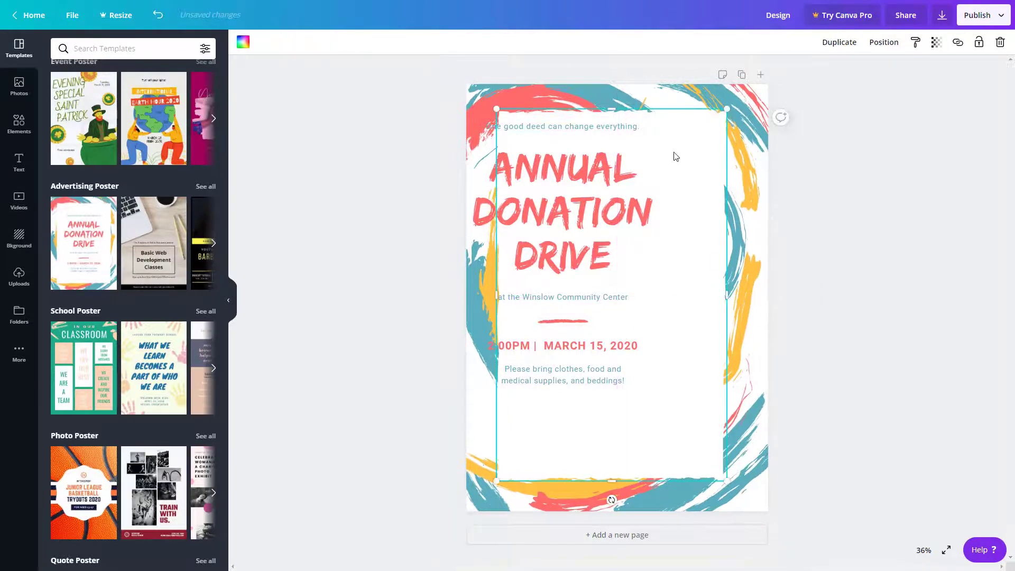
Bring the white panel to the front and slide it right so it covers part of the text.
right_click(693, 150)
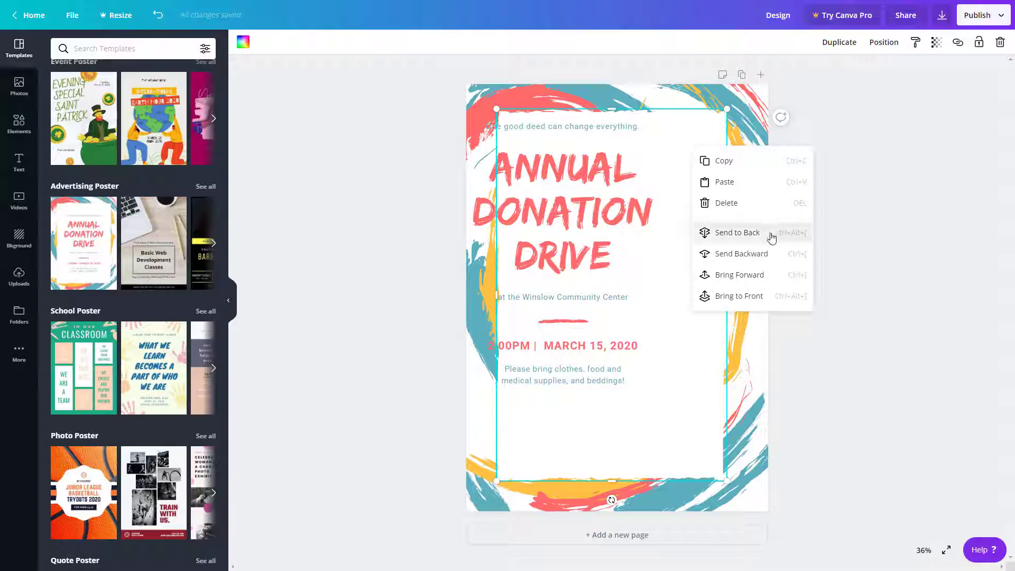
left_click(750, 298)
left_click_drag(581, 229, 653, 229)
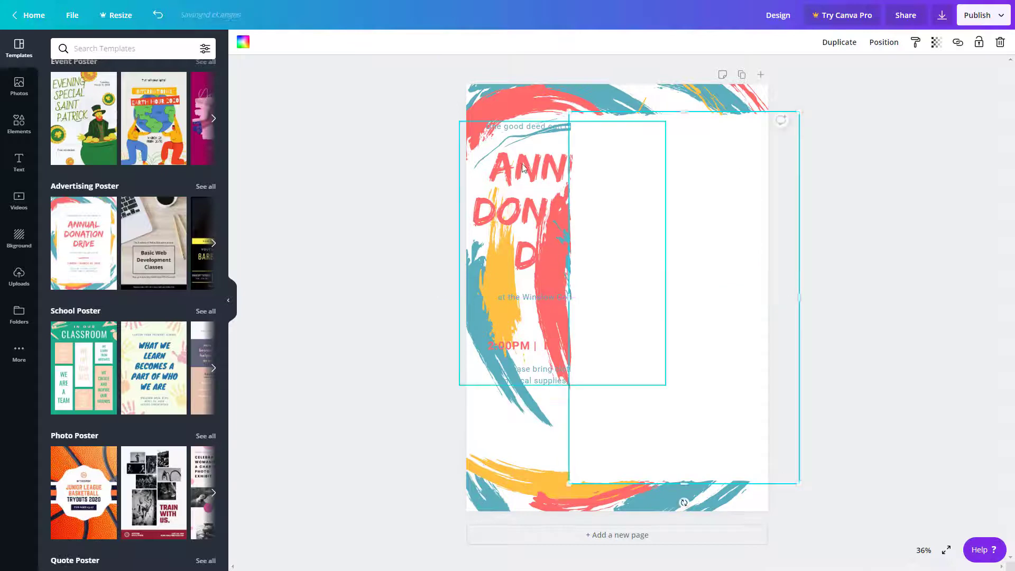
Move the text group lower on the poster and send it backward one layer.
mouse_move(523, 149)
left_mouse_down()
mouse_move(542, 164)
mouse_move(542, 148)
left_mouse_up()
left_click_drag(521, 203, 516, 262)
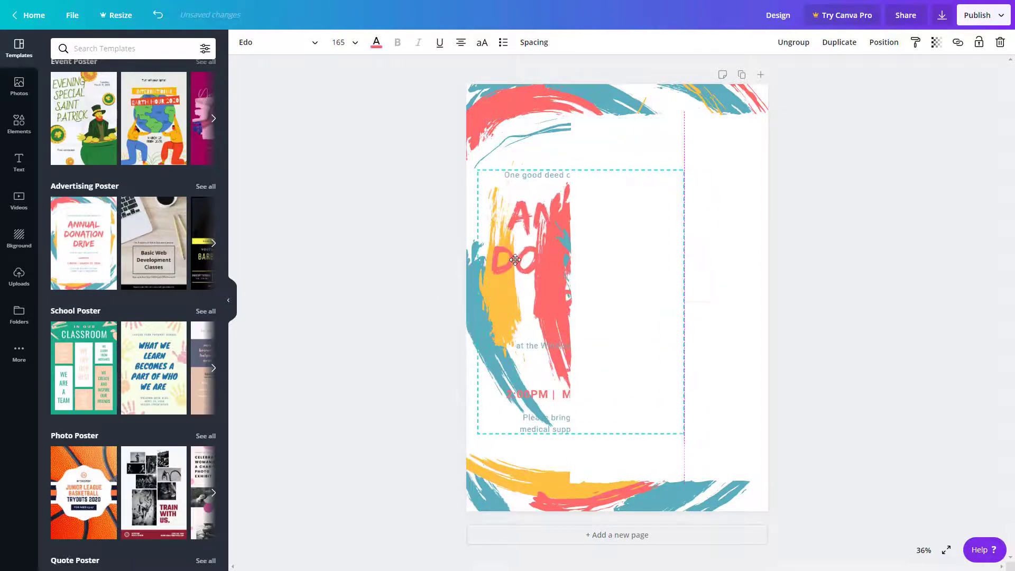
right_click(516, 263)
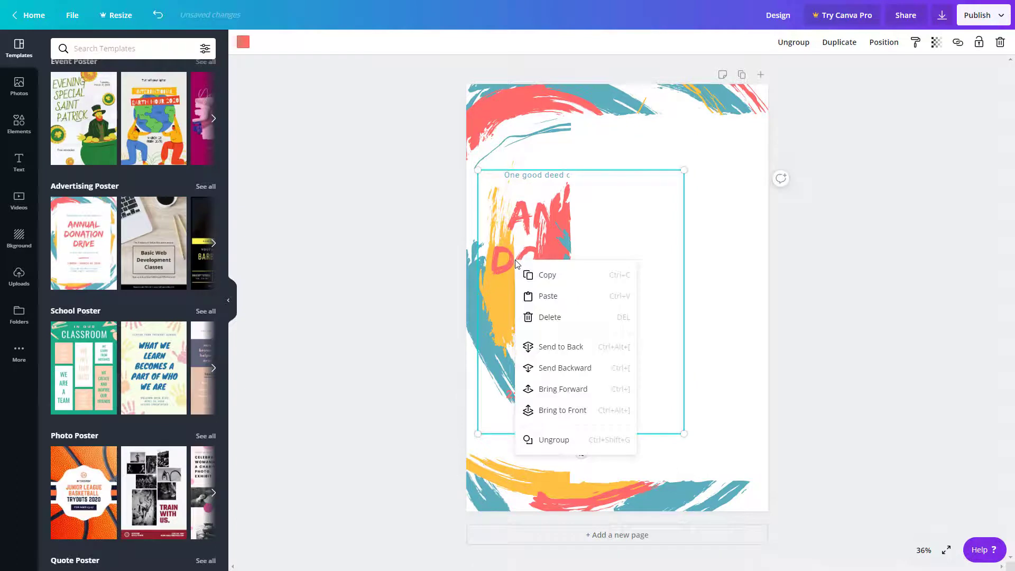
left_click(575, 374)
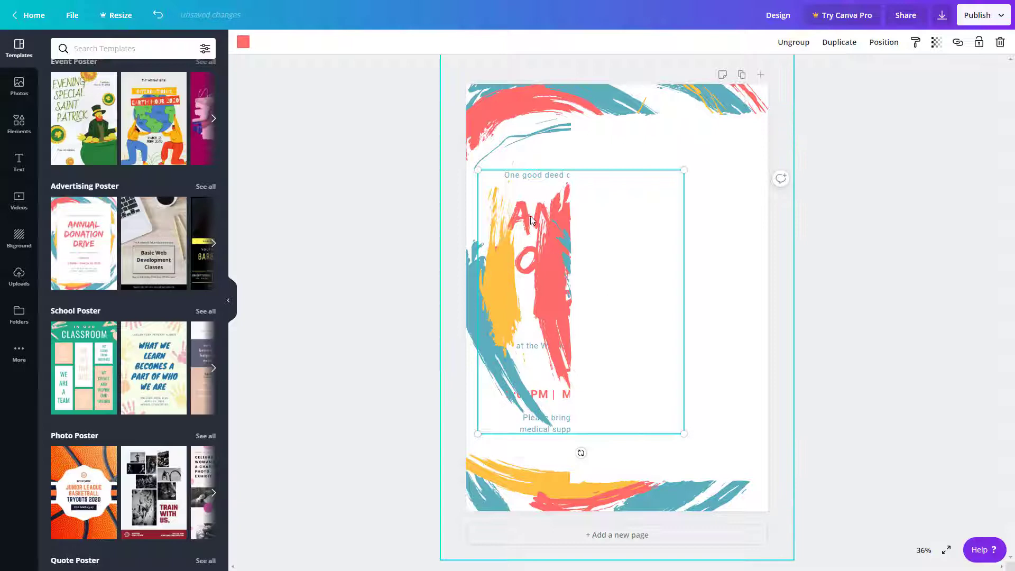
Slide the brush-stroke artwork to the right and bring the text group forward one layer.
mouse_move(534, 220)
left_mouse_down()
mouse_move(509, 199)
mouse_move(598, 214)
mouse_move(588, 205)
left_mouse_up()
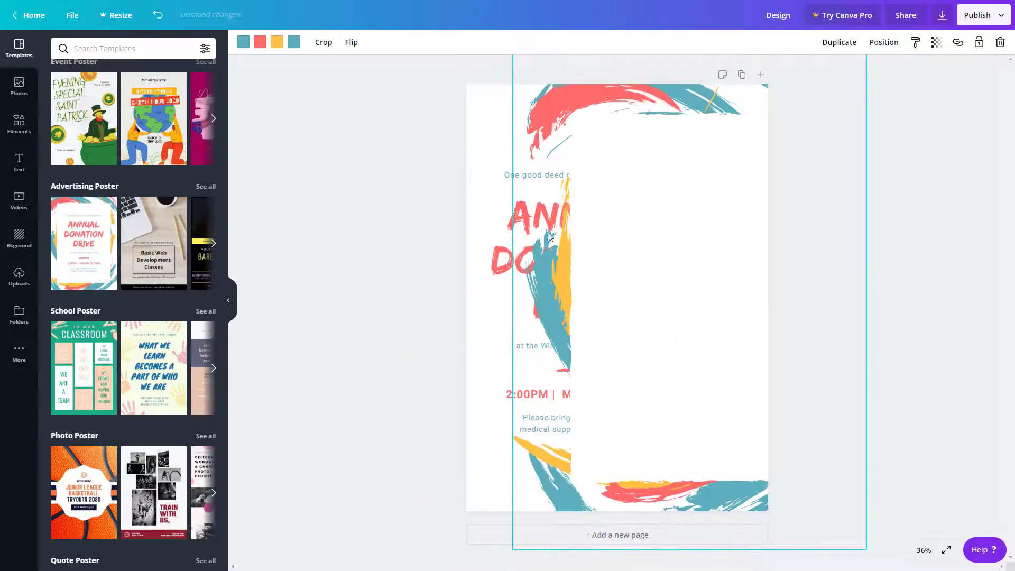
left_click(496, 258)
right_click(497, 262)
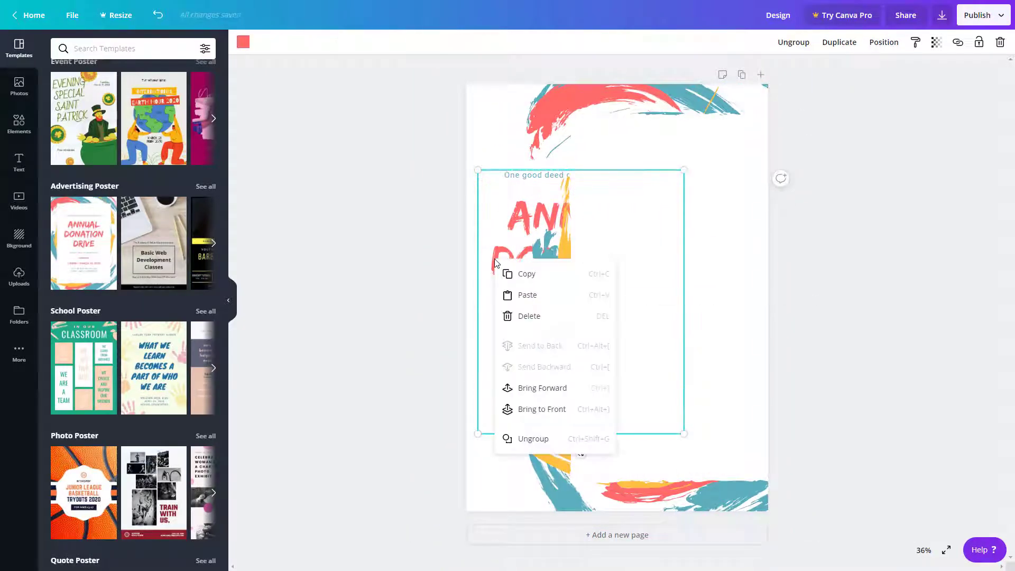
left_click(543, 388)
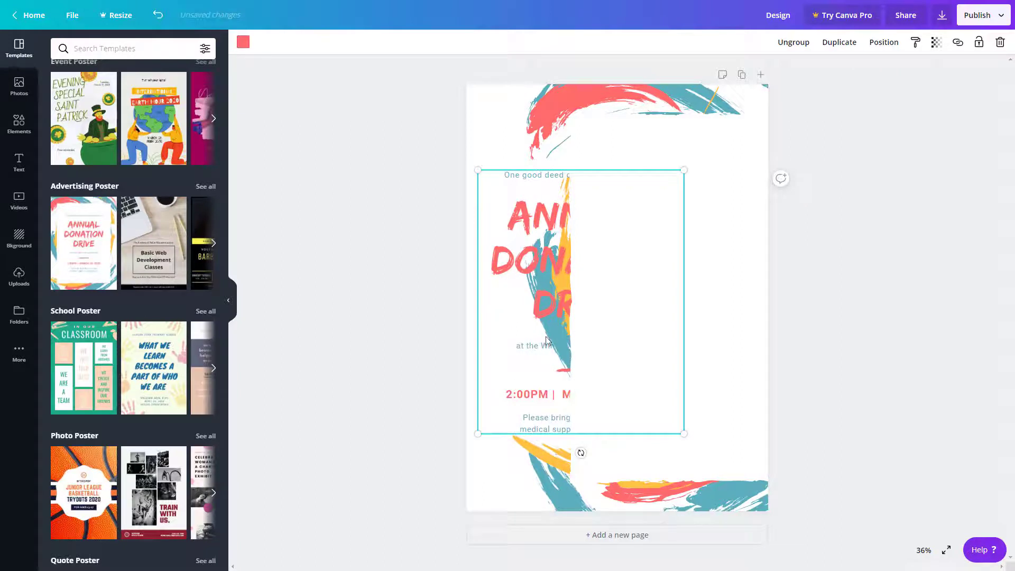
Nudge the text group up and bring it forward one more layer, above the white panel.
mouse_move(523, 264)
left_mouse_down()
mouse_move(591, 280)
mouse_move(529, 256)
left_mouse_up()
right_click(511, 257)
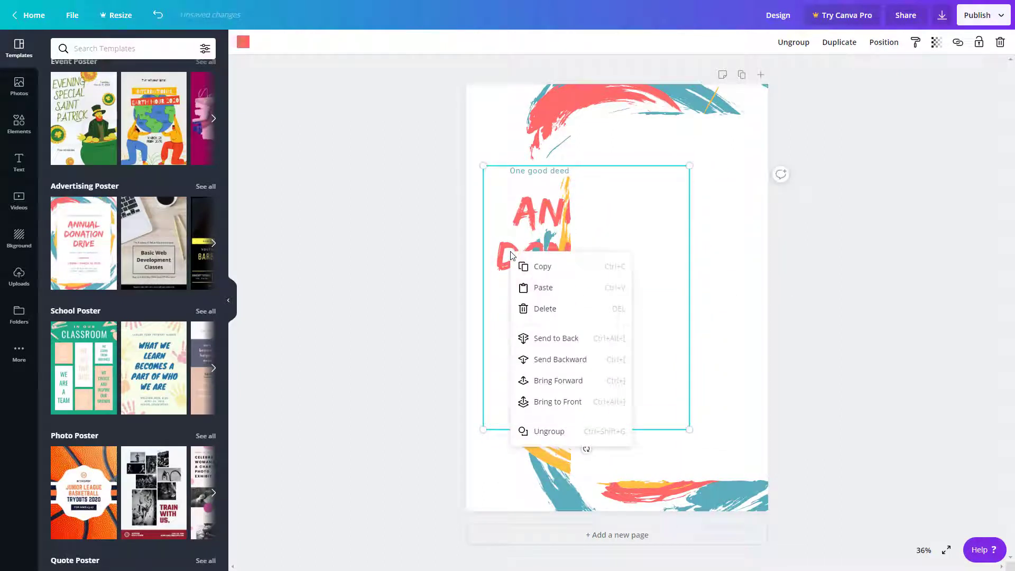
left_click(551, 389)
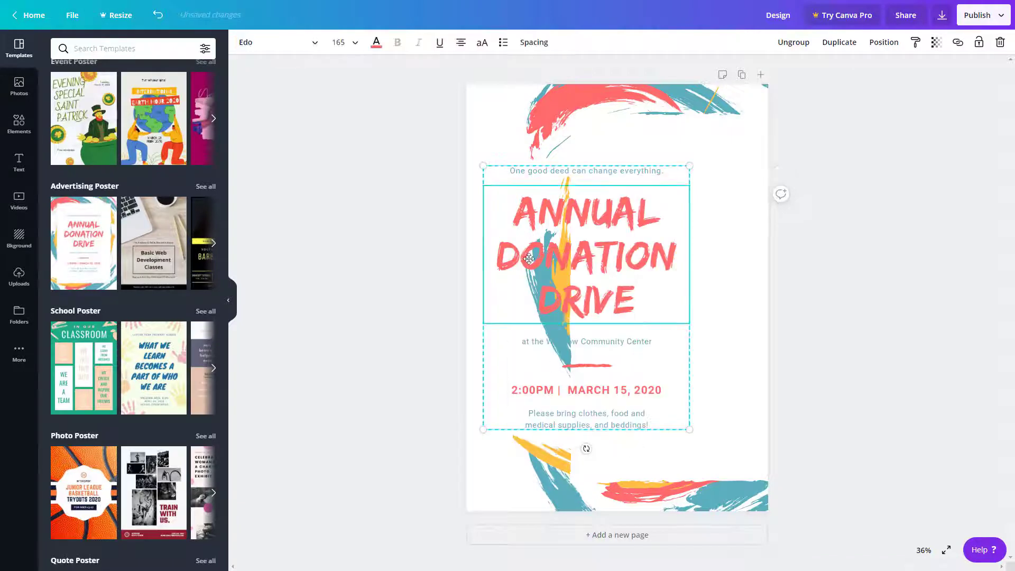
Rearrange the text group, white panel and brush-stroke artwork, shifting the panel and artwork left and the text upward.
mouse_move(605, 259)
left_mouse_down()
mouse_move(632, 236)
mouse_move(685, 276)
left_mouse_up()
left_click_drag(659, 164, 598, 215)
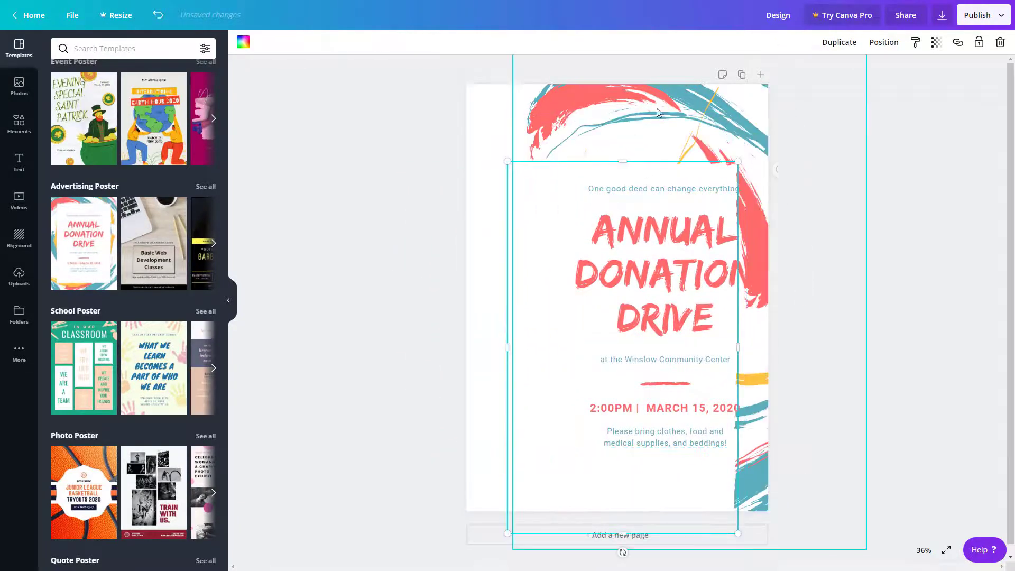
left_click_drag(607, 101, 504, 99)
left_click_drag(666, 250, 644, 164)
Delete the white panel and the brush-stroke artwork, leaving only the text group on the page.
left_click(723, 169)
key("Delete")
left_click(737, 135)
key("Delete")
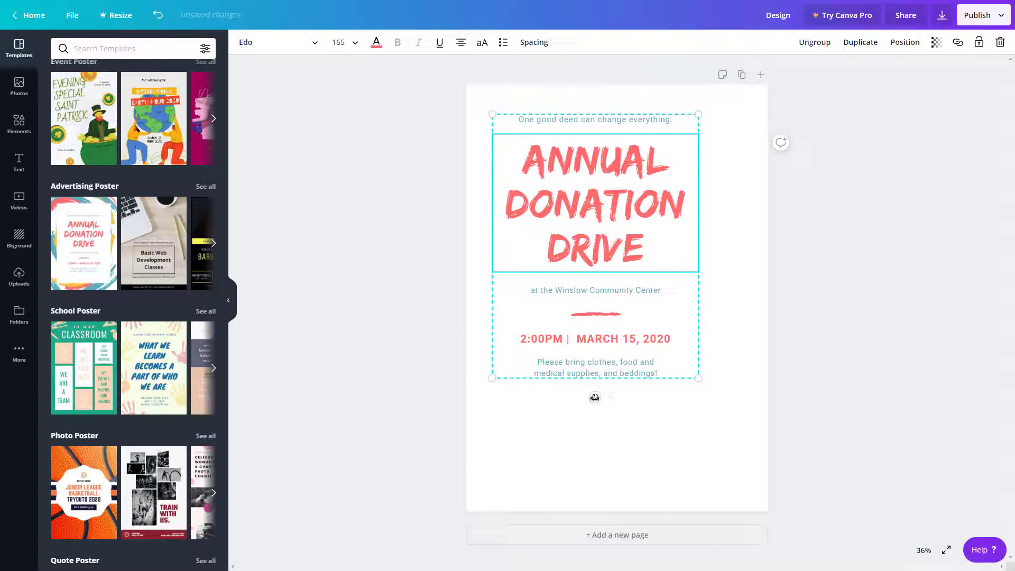
Rotate the text group slightly clockwise, scaling it down to a heading size of about 155.
mouse_move(595, 397)
left_mouse_down()
mouse_move(603, 401)
mouse_move(590, 398)
left_mouse_up()
left_click_drag(484, 375, 511, 369)
mouse_move(650, 195)
left_mouse_down()
mouse_move(625, 228)
mouse_move(650, 207)
left_mouse_up()
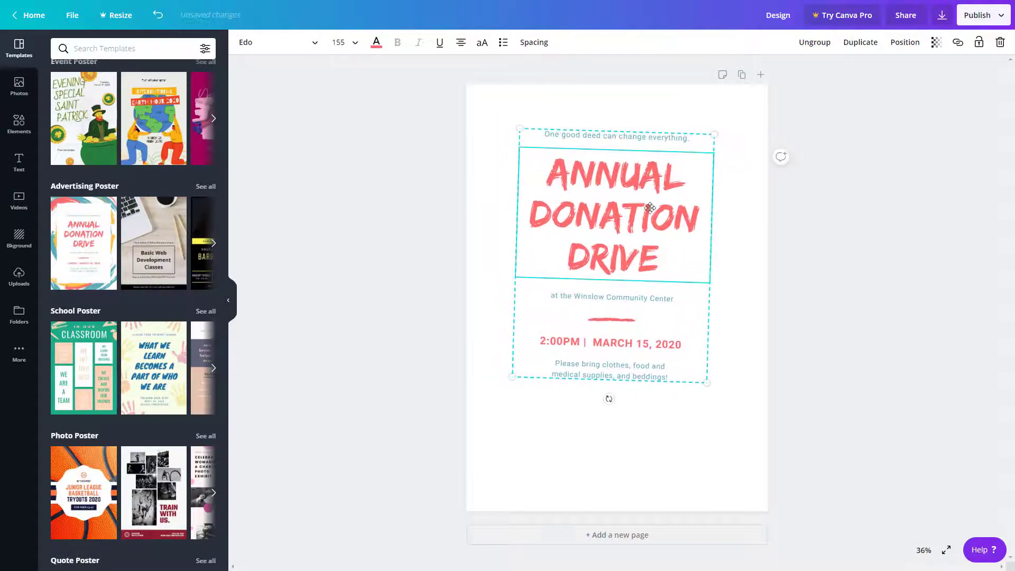
Paste a copy of the text group on the page, allowing clipboard access, and move one group up and left.
right_click(651, 210)
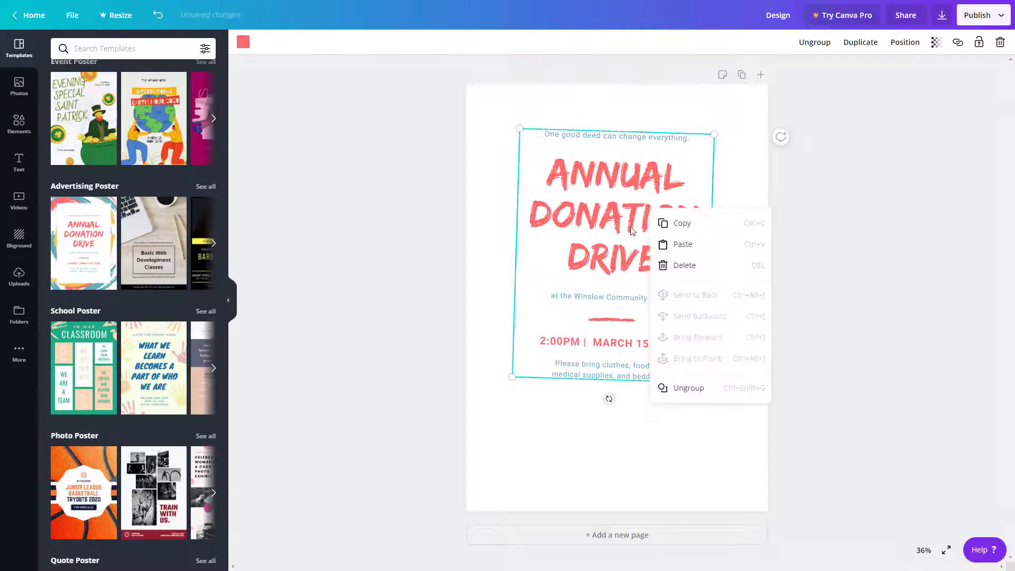
left_click(686, 224)
right_click(732, 198)
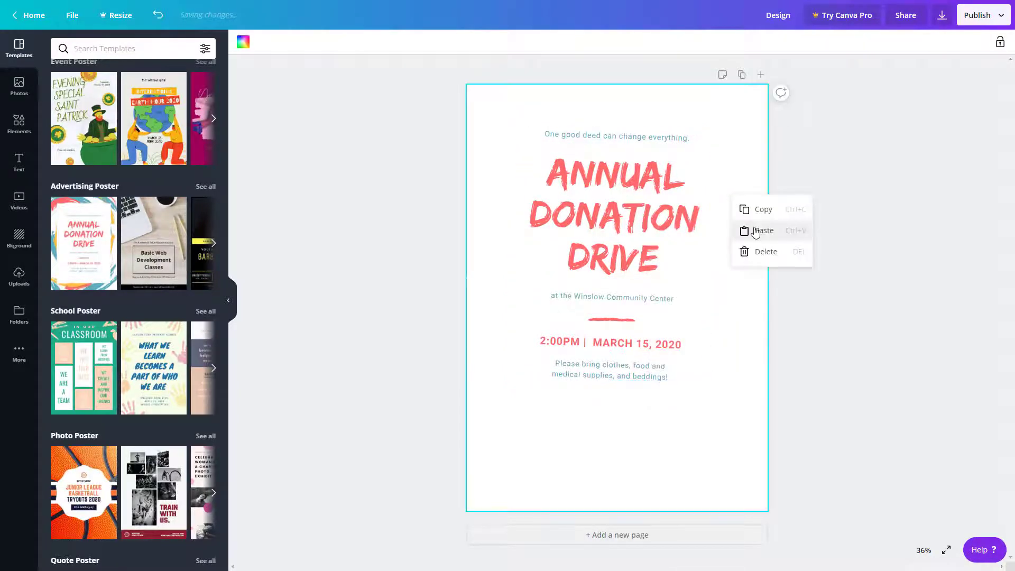
left_click(756, 231)
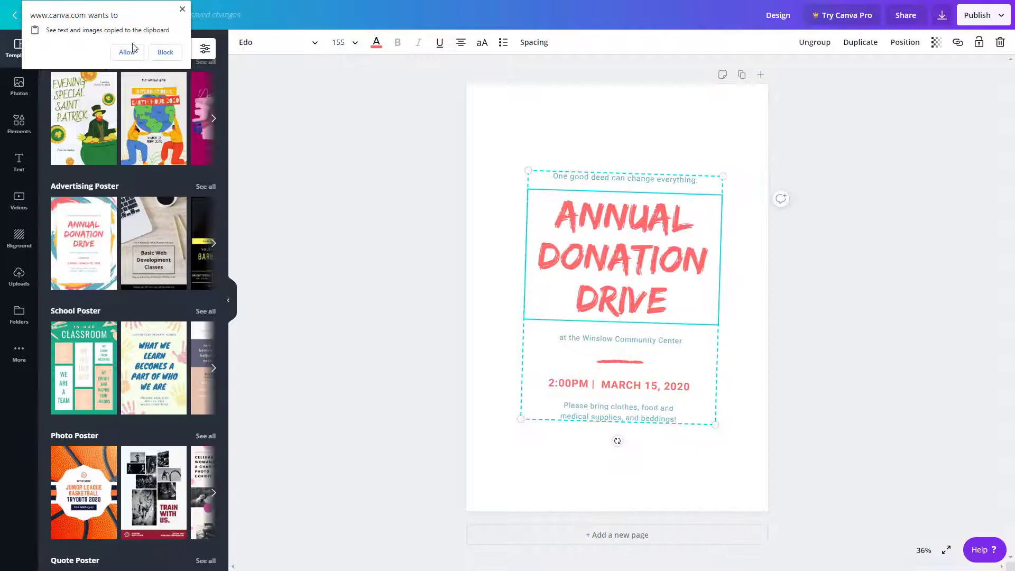
left_click(132, 47)
mouse_move(563, 226)
left_mouse_down()
mouse_move(534, 213)
mouse_move(472, 244)
mouse_move(562, 231)
mouse_move(567, 211)
left_mouse_up()
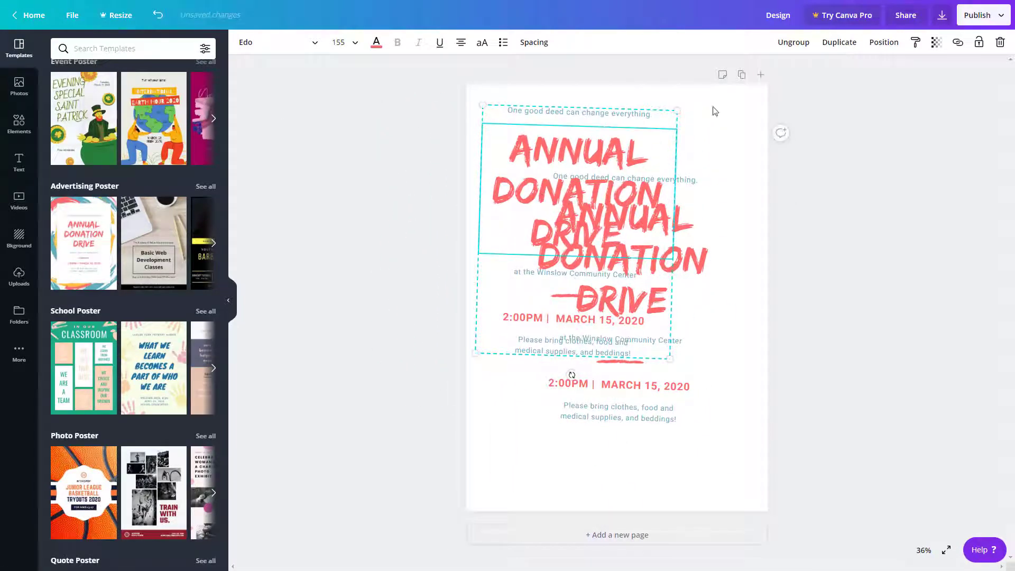
Duplicate the whole page and delete the duplicate.
left_click(742, 77)
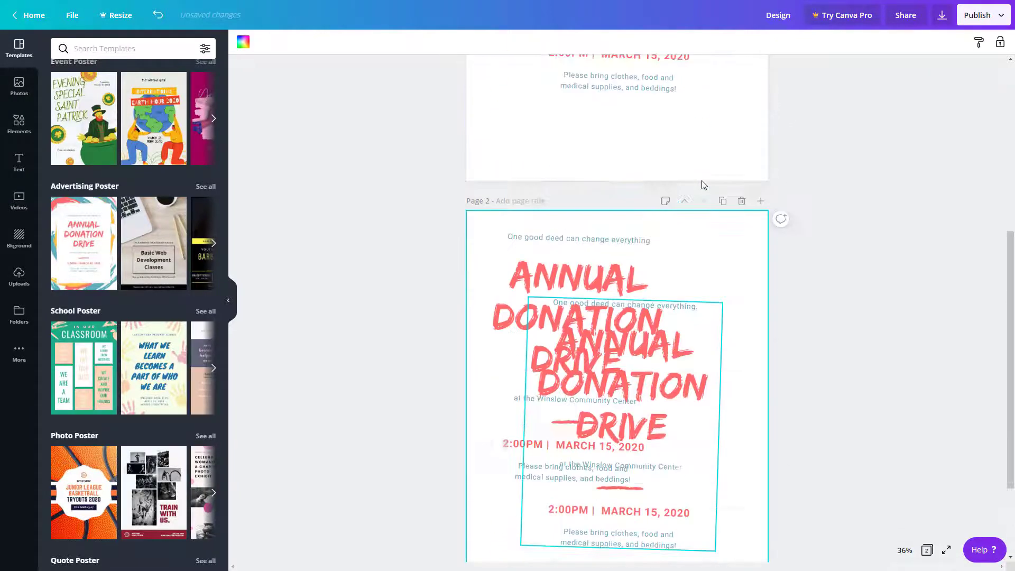
scroll(705, 197, "up", 5)
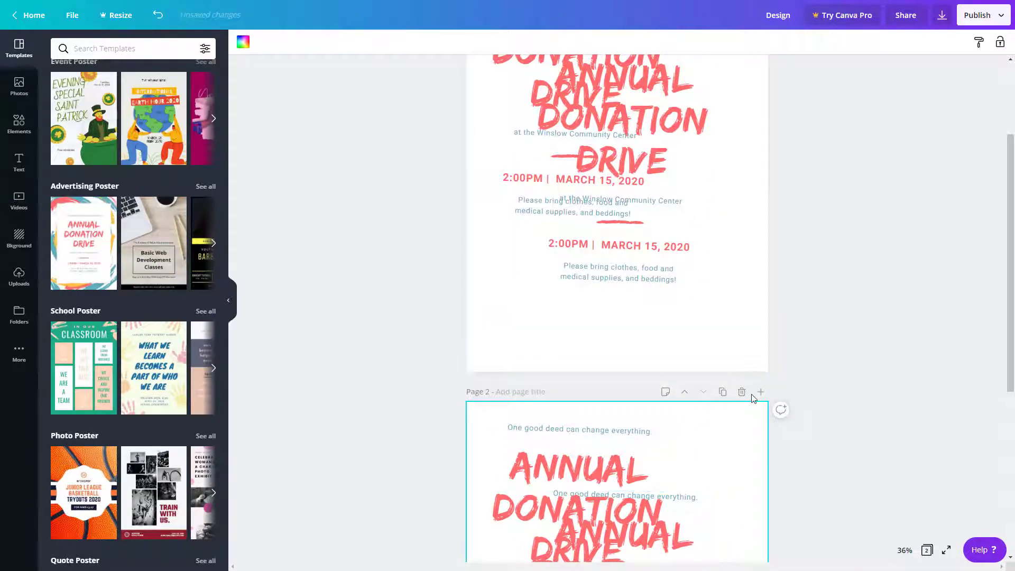
left_click(741, 393)
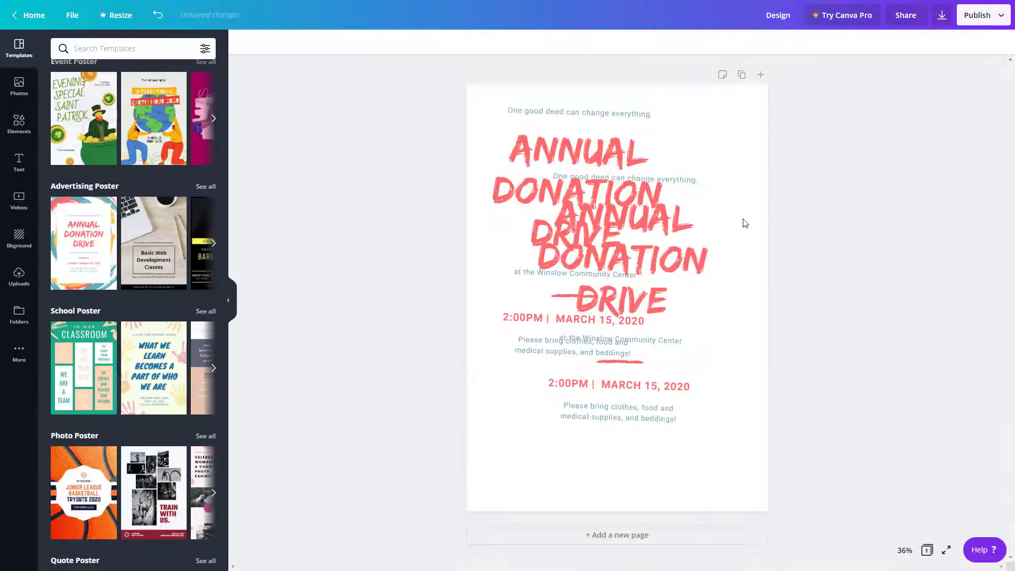
Duplicate the page again and try moving it up and down in the page order.
left_click(747, 74)
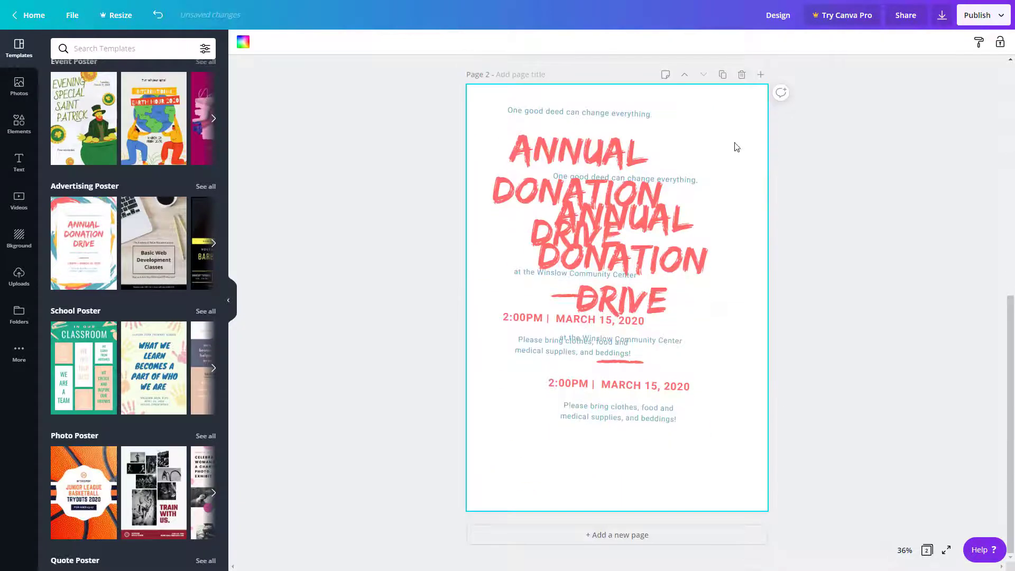
left_click(685, 75)
left_click(703, 75)
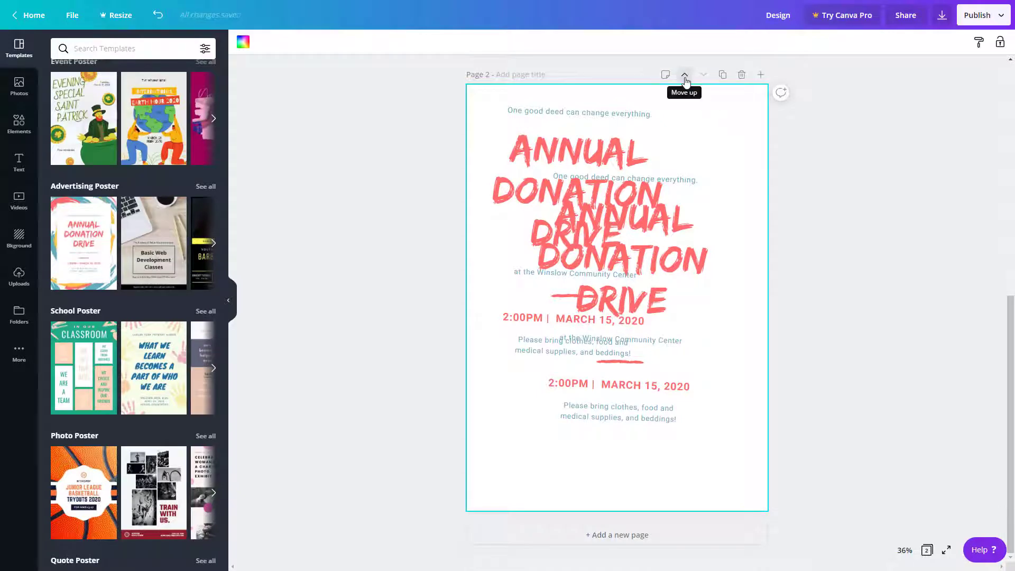
Add a blank third page and reposition the left text group on page 1.
left_click(632, 535)
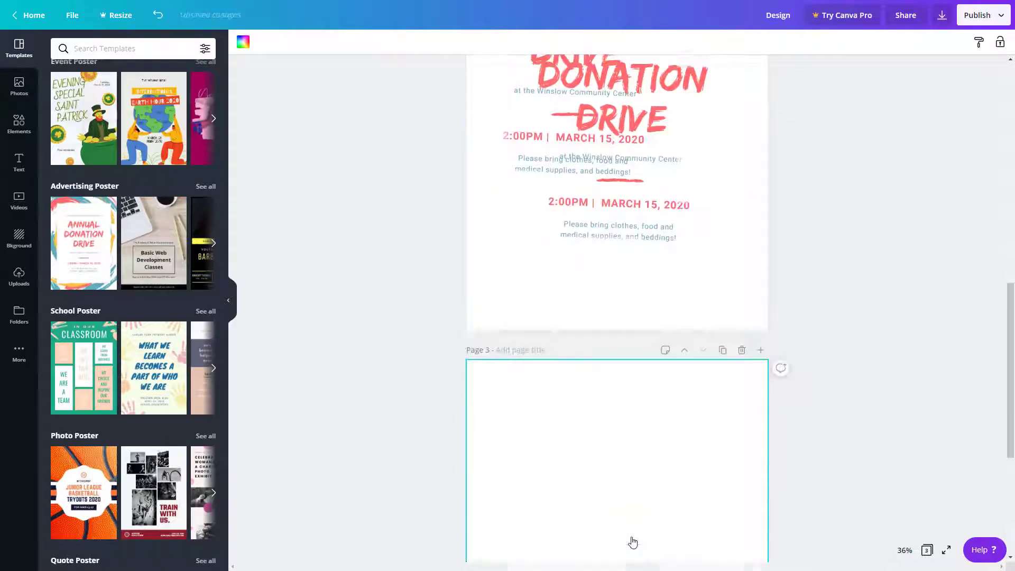
scroll(681, 112, "up", 17)
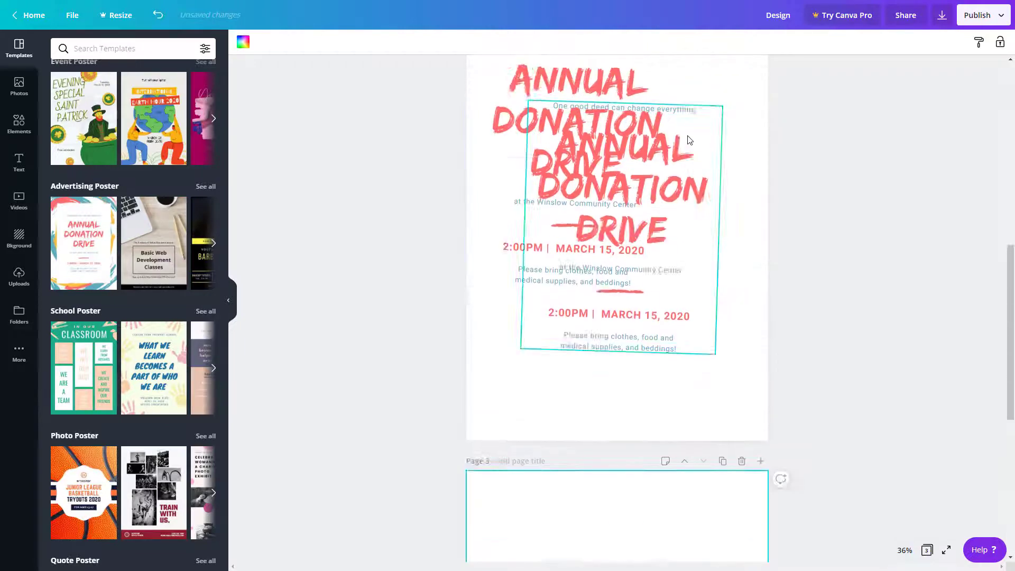
left_click_drag(652, 262, 672, 366)
left_click_drag(632, 214, 599, 129)
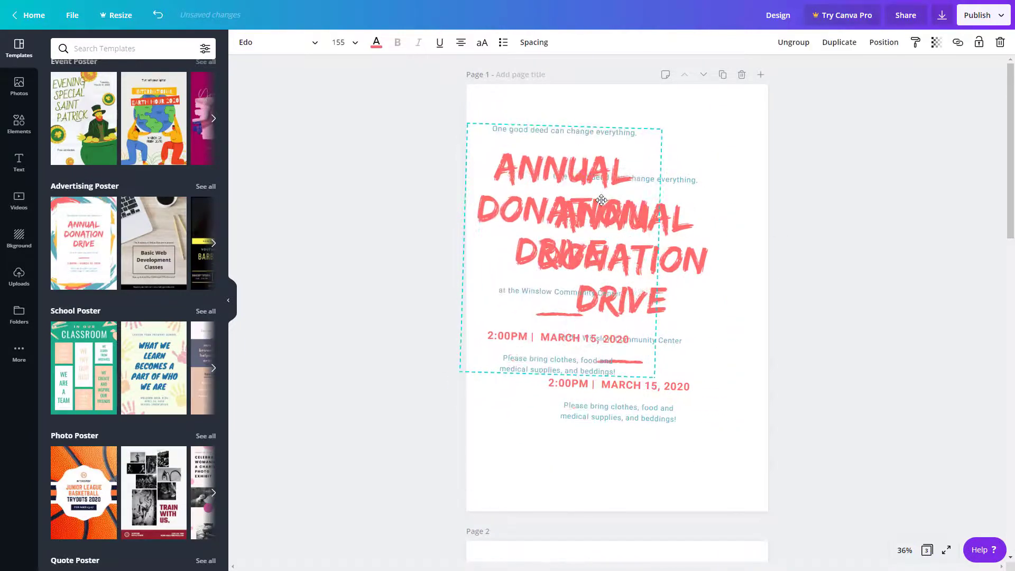
Title page 1 "Front Design".
left_click(541, 78)
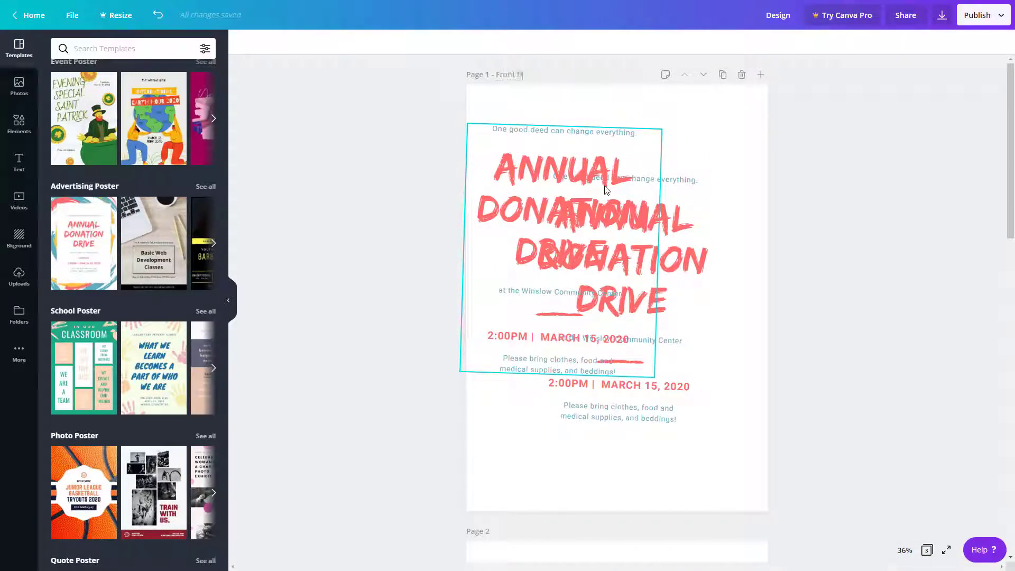
left_click(495, 488)
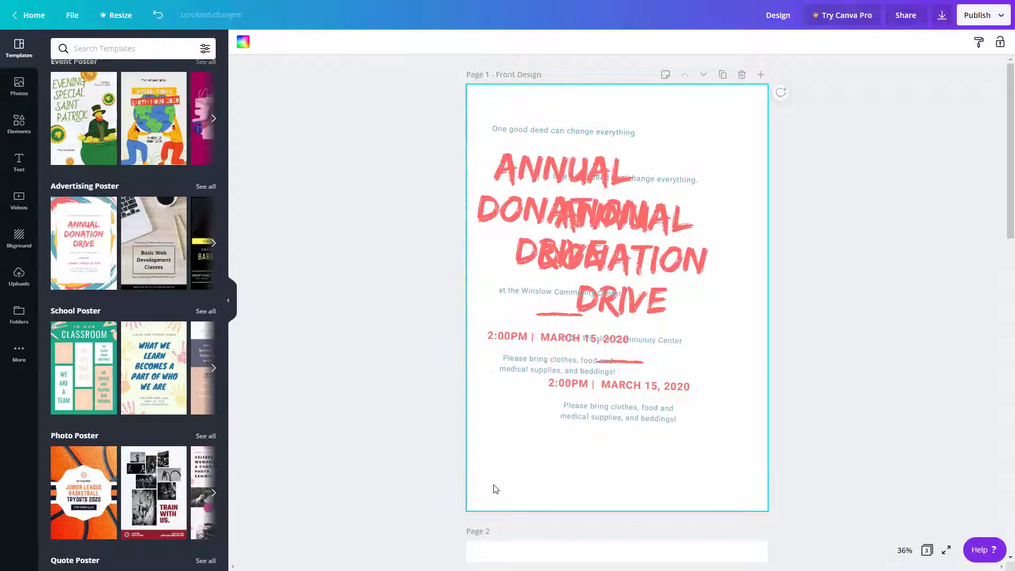
Title page 2 "Back Design".
left_click(500, 530)
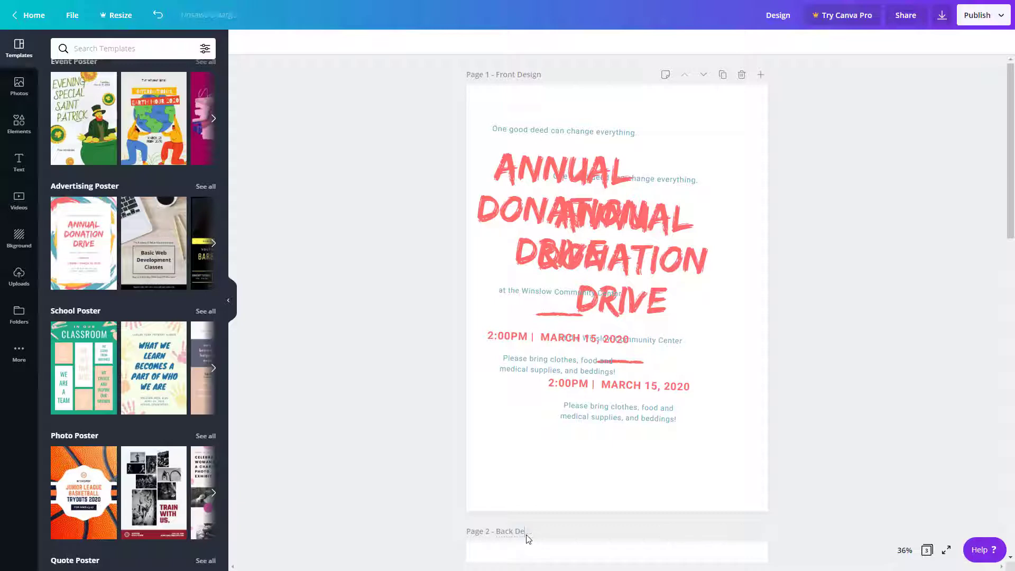
Move the overlapping left text group on page 1 down and to the left, and delete its "Annual Donation Drive" heading.
left_click(656, 207)
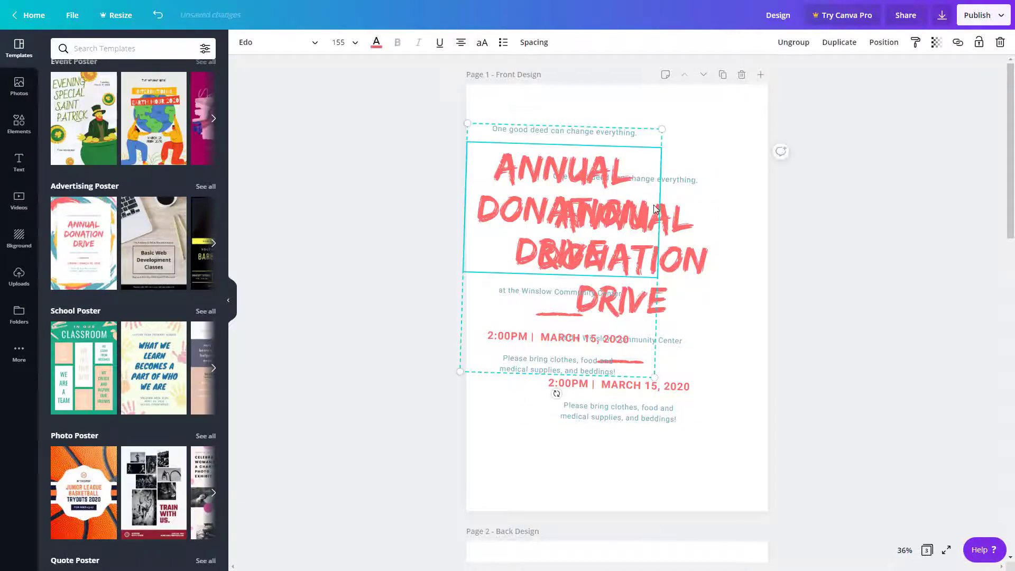
right_click(656, 206)
left_click(797, 352)
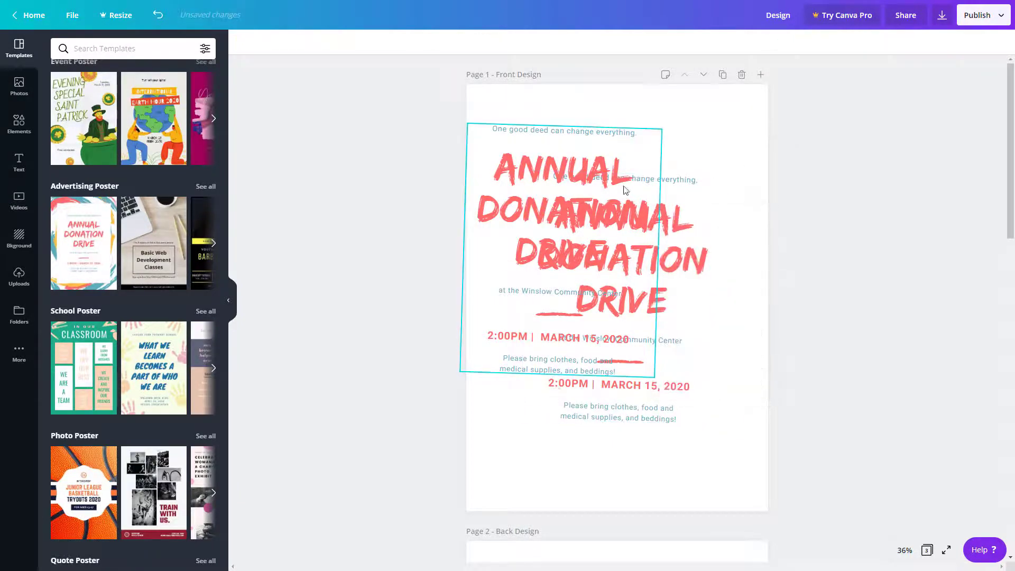
left_click_drag(610, 234, 574, 301)
key("Delete")
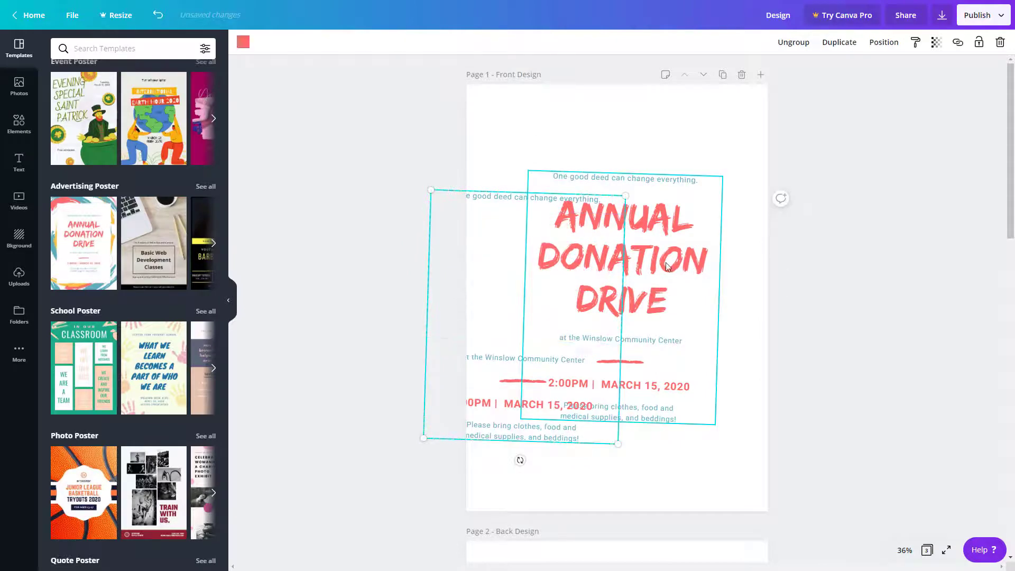
Delete the left group's tagline, venue line, donation request and date line, keeping its red brush stroke.
left_click(508, 198)
key("Delete")
left_click(513, 359)
key("Delete")
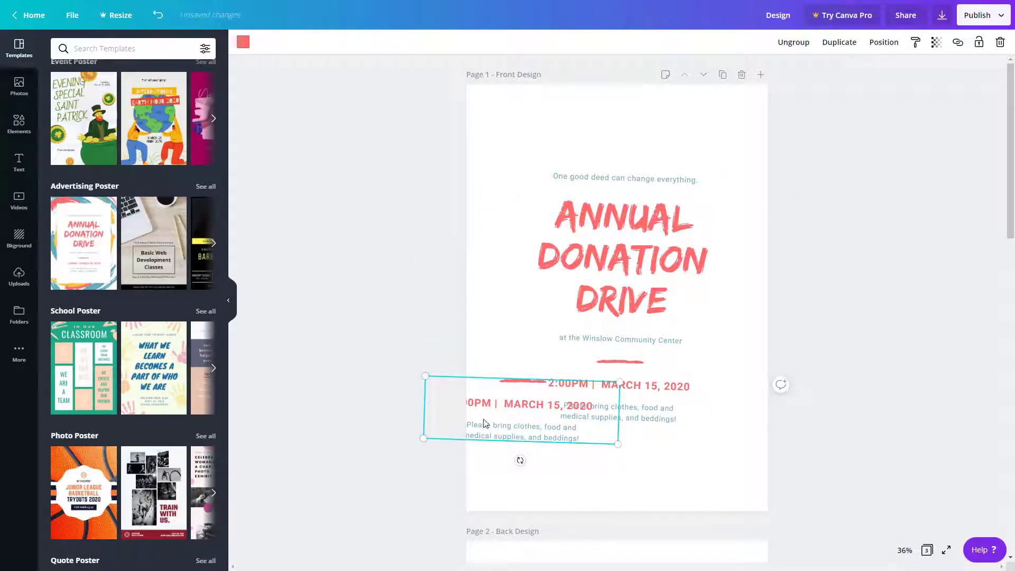
left_click(473, 436)
key("Delete")
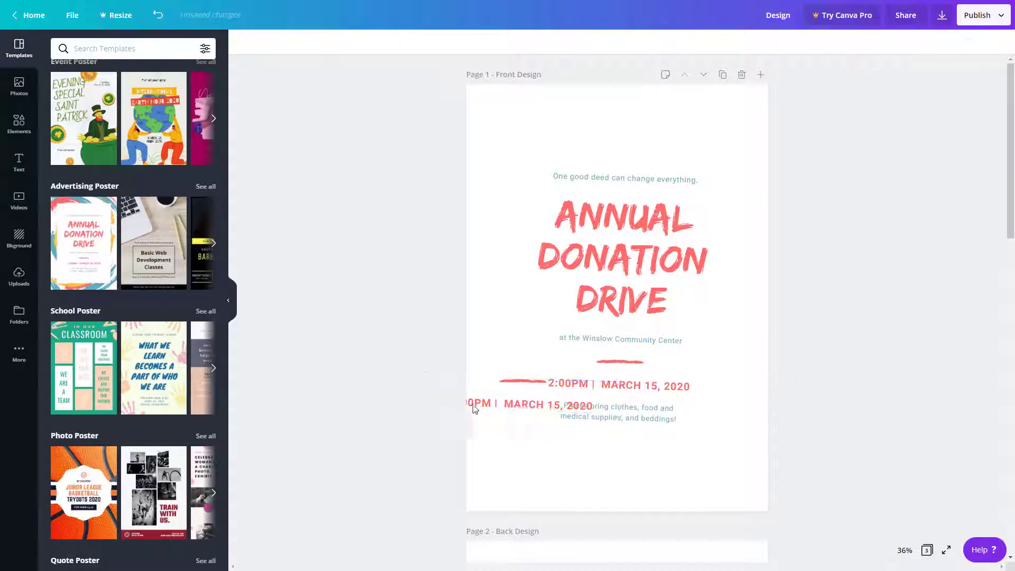
left_click(455, 404)
key("Delete")
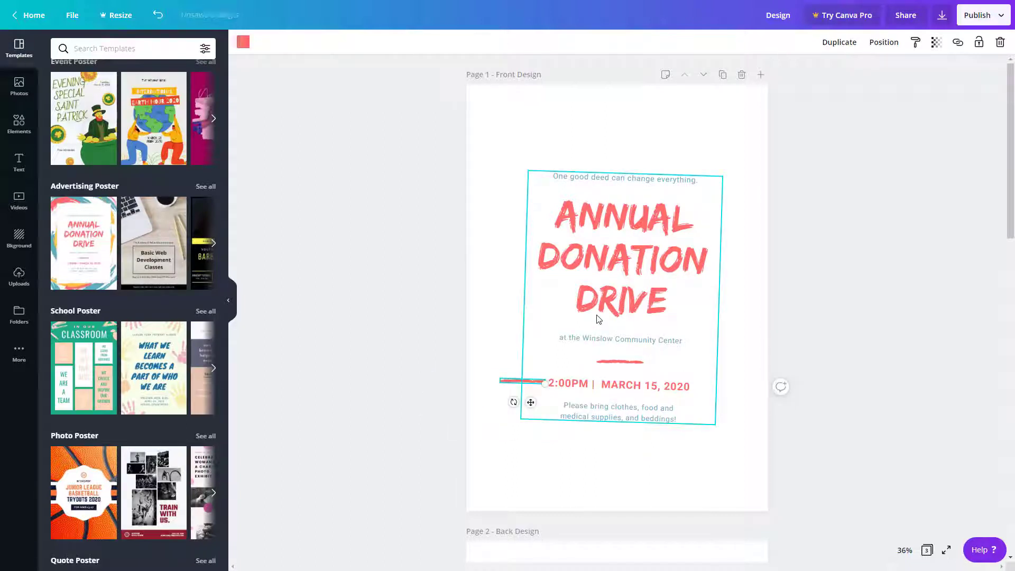
Ungroup the remaining "Annual Donation Drive" text group on page 1.
left_click(630, 253)
right_click(646, 254)
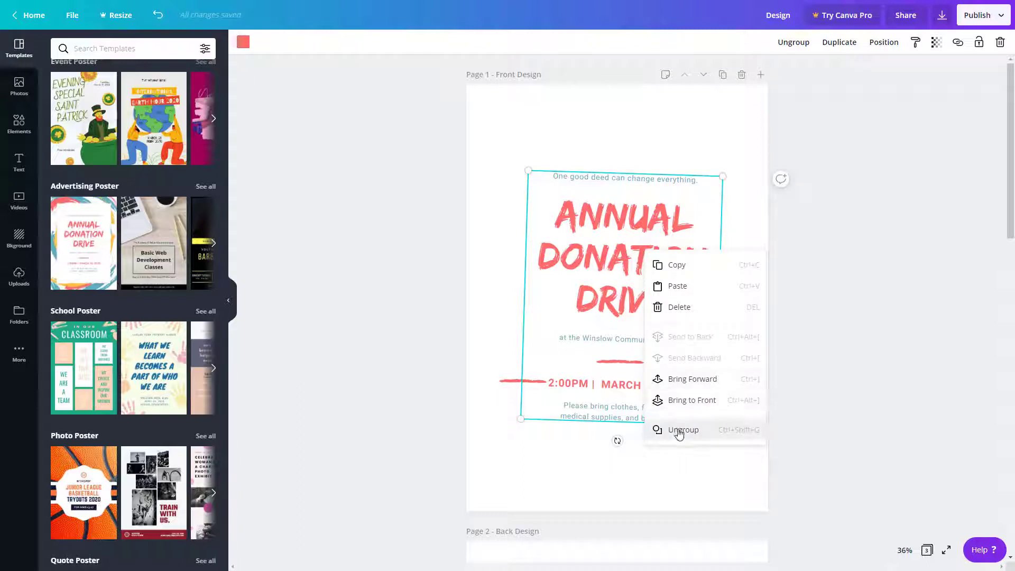
left_click(658, 428)
left_click(683, 459)
Move the heading, tagline and venue line individually to new positions higher on page 1.
left_click_drag(659, 283, 574, 298)
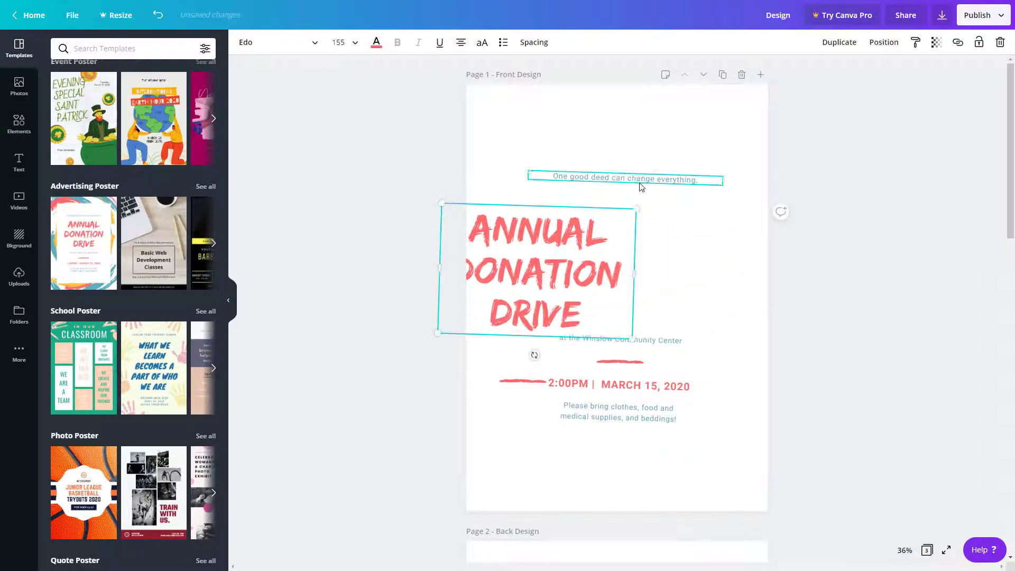
left_click_drag(641, 183, 673, 150)
left_click_drag(566, 290, 646, 249)
left_click_drag(642, 339, 661, 313)
Group the tagline, heading and venue line together and move the group slightly up.
left_click_drag(508, 105, 762, 346)
right_click(662, 223)
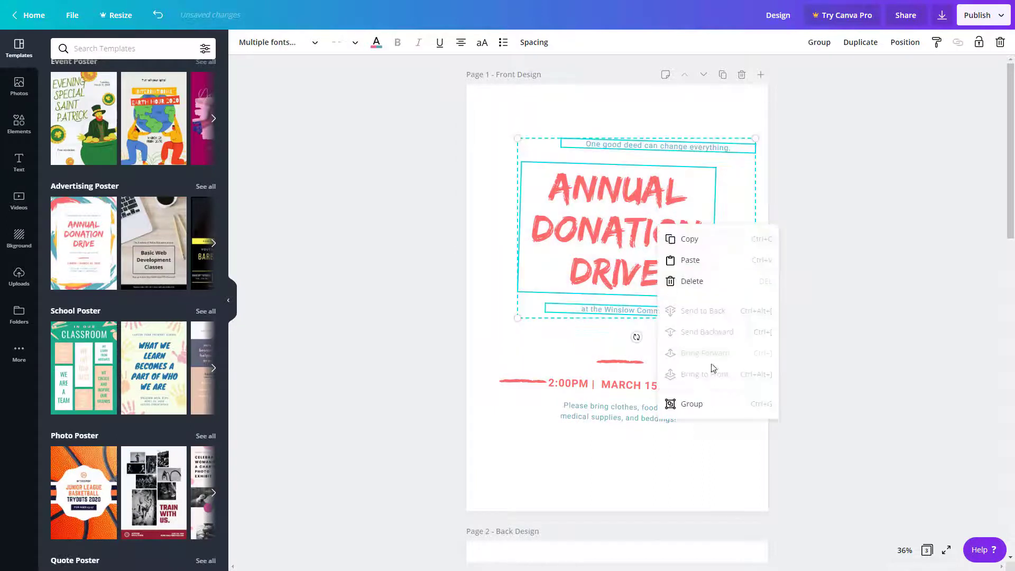
left_click(687, 405)
mouse_move(673, 252)
left_mouse_down()
mouse_move(656, 253)
mouse_move(669, 236)
left_mouse_up()
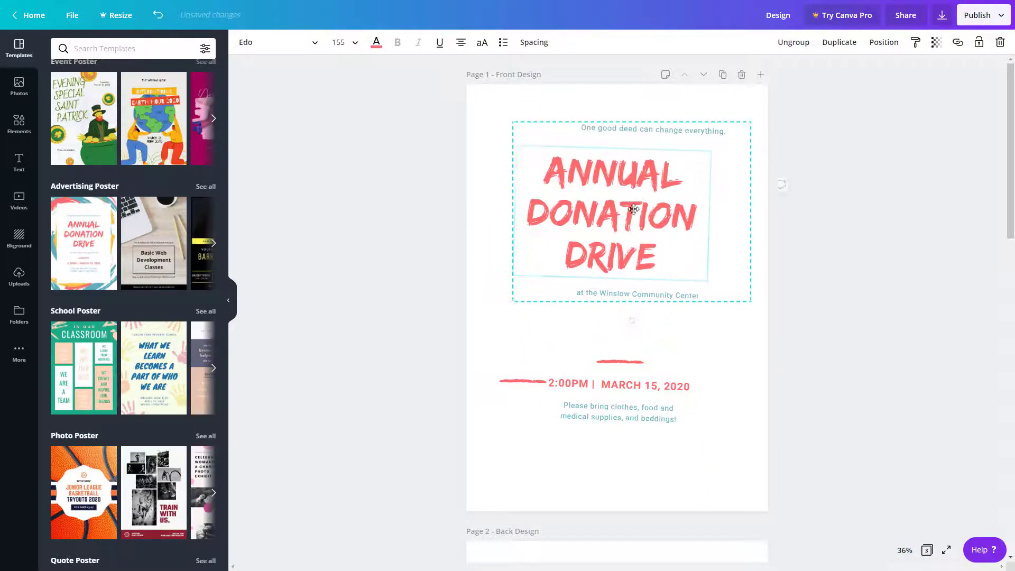
Group both red strokes with the date line and donation request, and shift the group slightly to the right.
left_click_drag(490, 338, 684, 427)
right_click(657, 385)
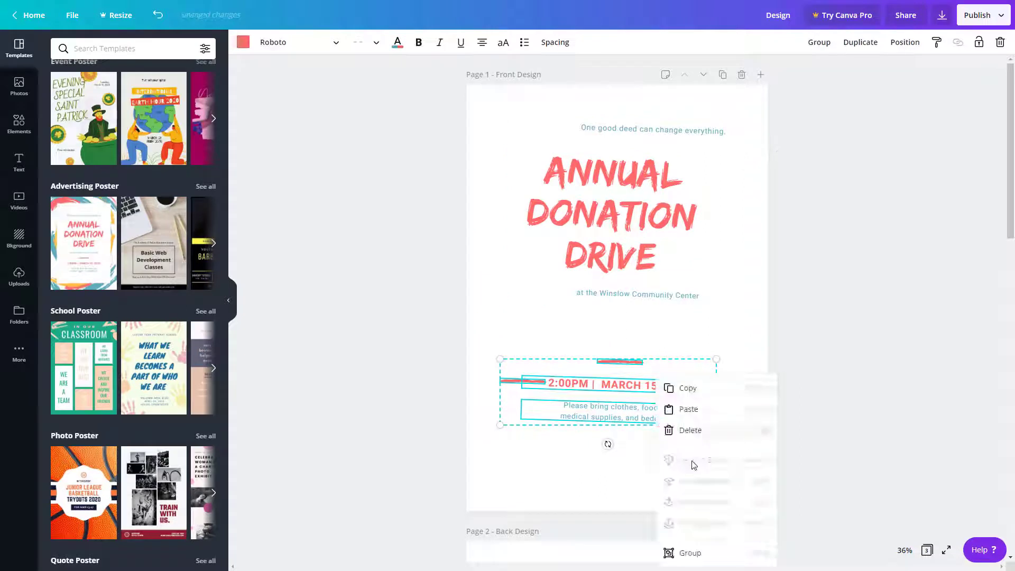
left_click(675, 550)
left_click_drag(630, 407, 653, 409)
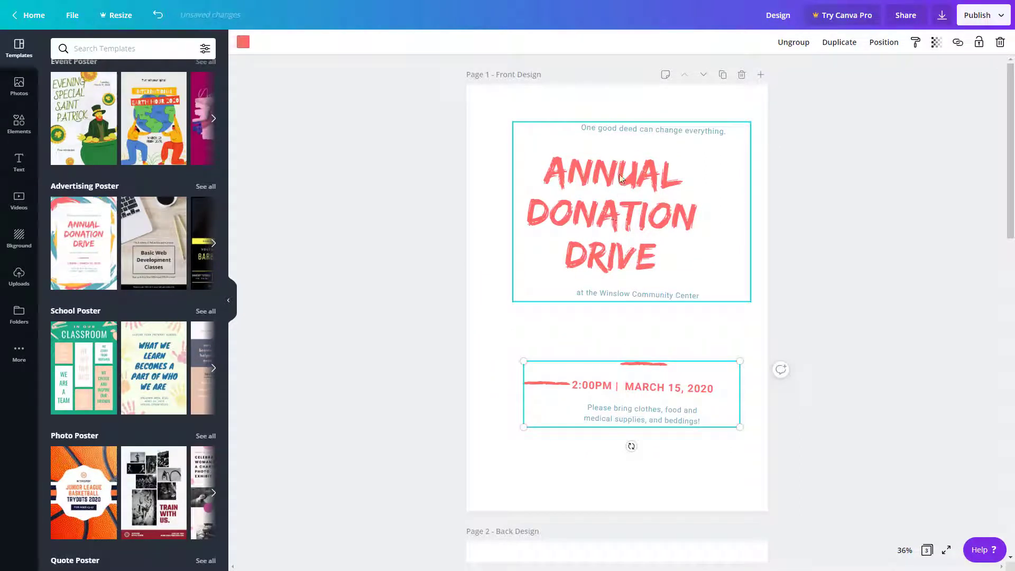
Post the comment "Change the text" on the date and donation request group.
scroll(625, 311, "down", 1)
scroll(624, 311, "down", 1)
scroll(628, 310, "up", 2)
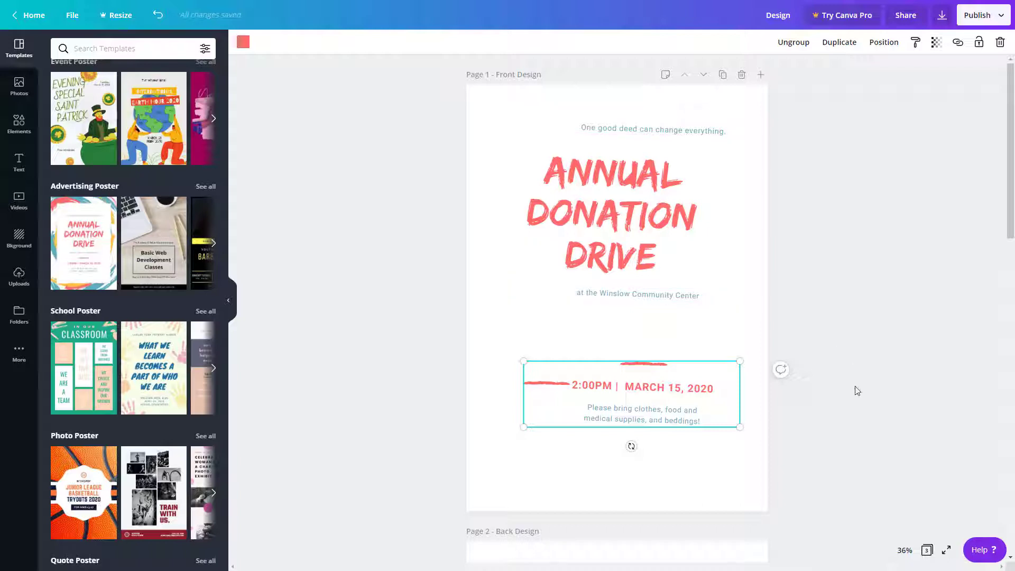
left_click(781, 371)
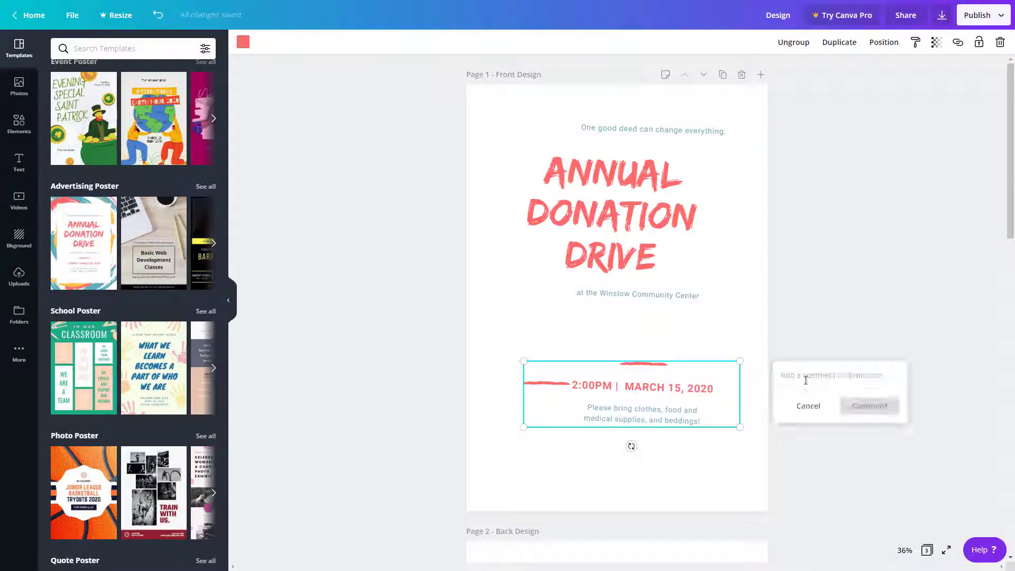
type("Change the text")
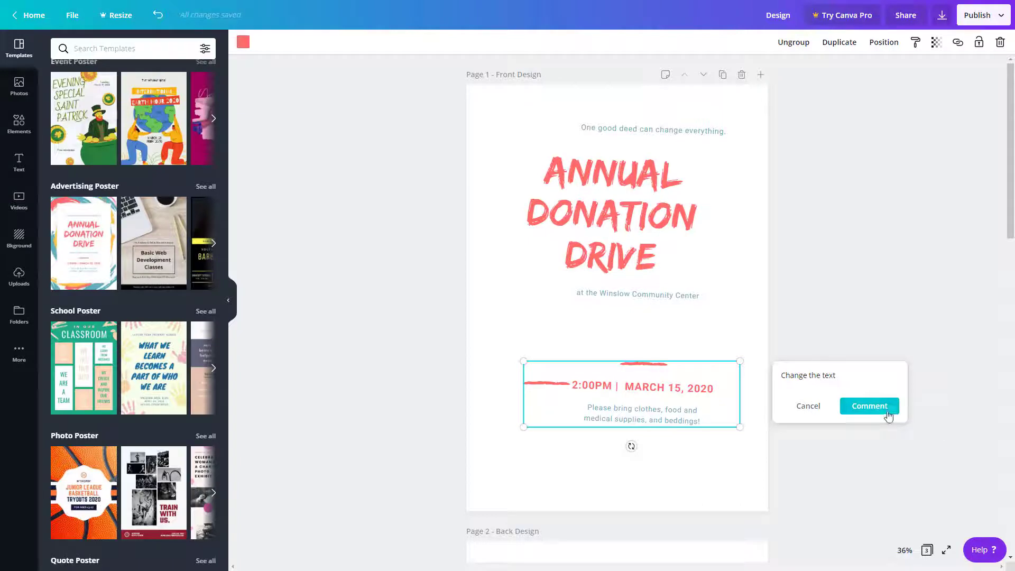
left_click(887, 412)
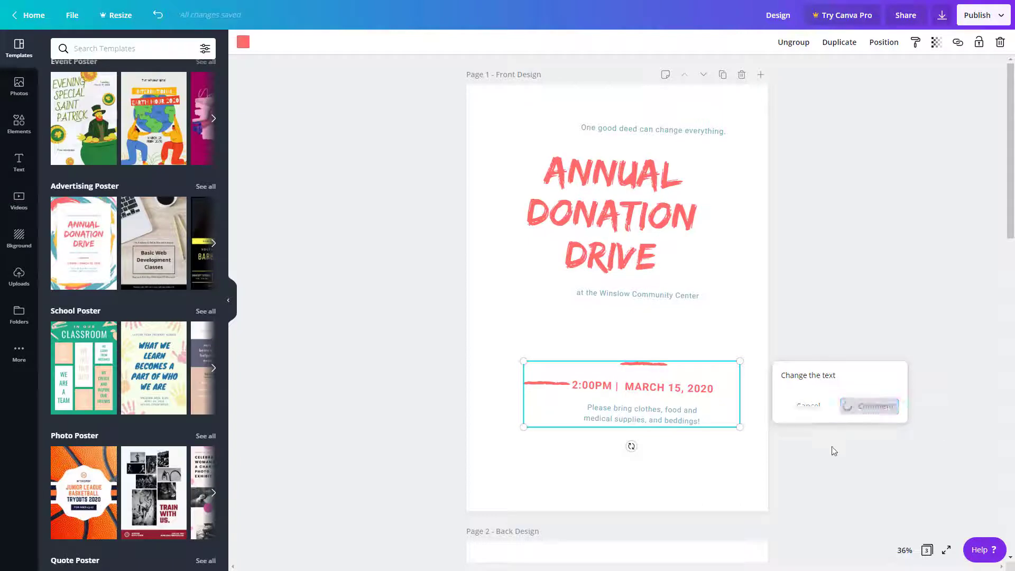
left_click(822, 482)
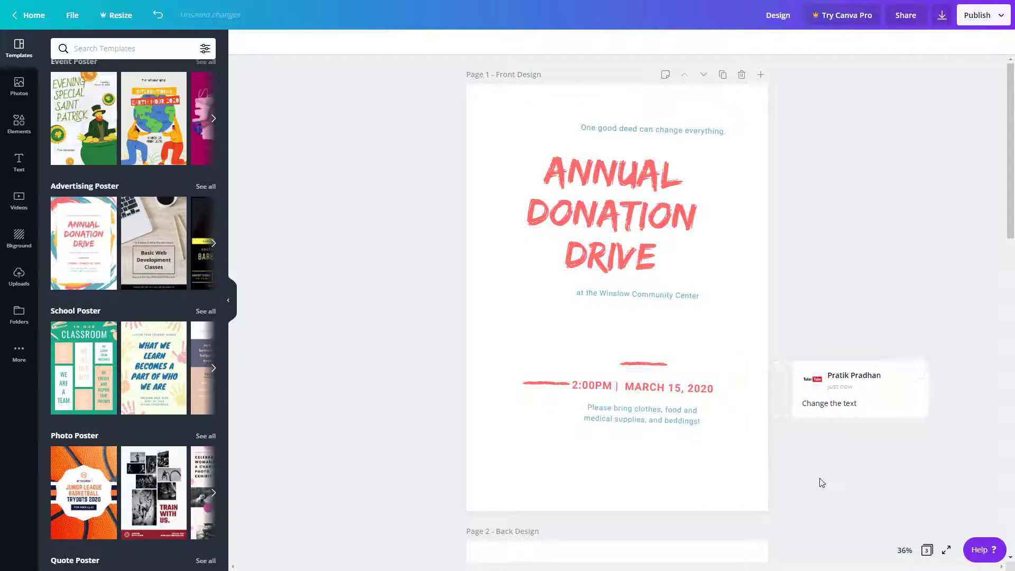
Examine the posted comment and the group on page 1 it is attached to.
left_click(841, 404)
left_click(756, 473)
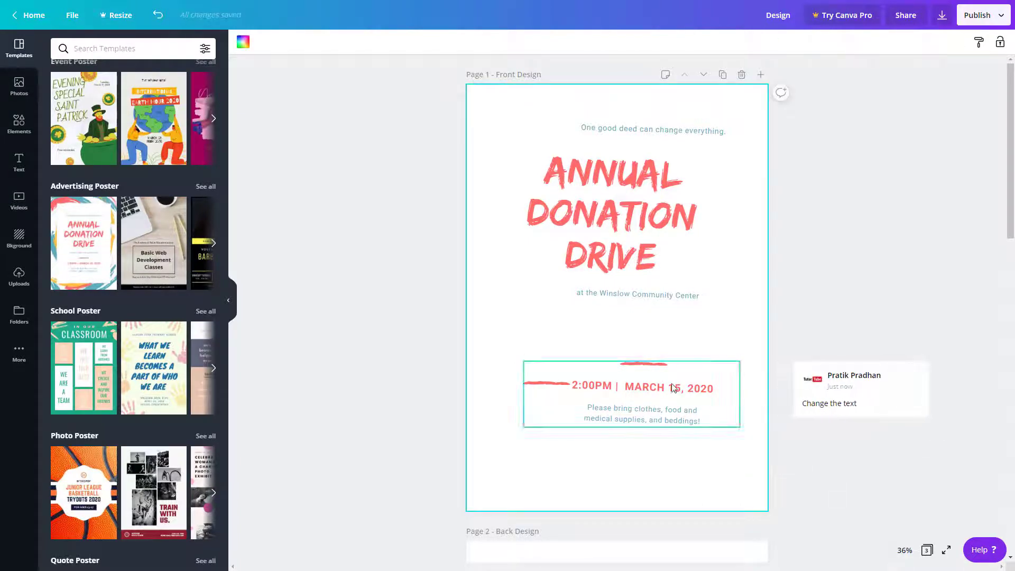
scroll(673, 387, "down", 5)
scroll(766, 296, "up", 2)
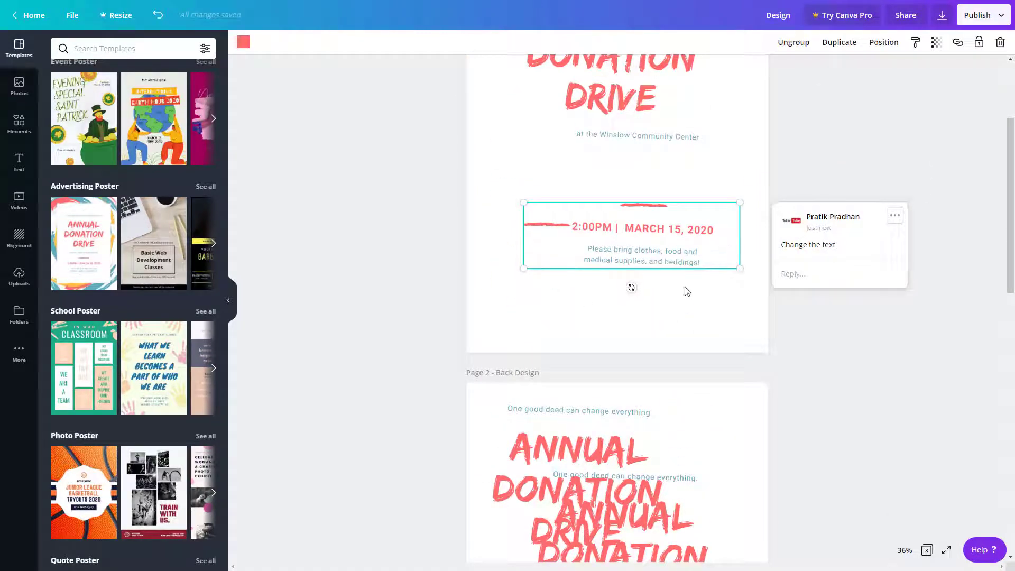
scroll(763, 231, "up", 3)
left_click(807, 117)
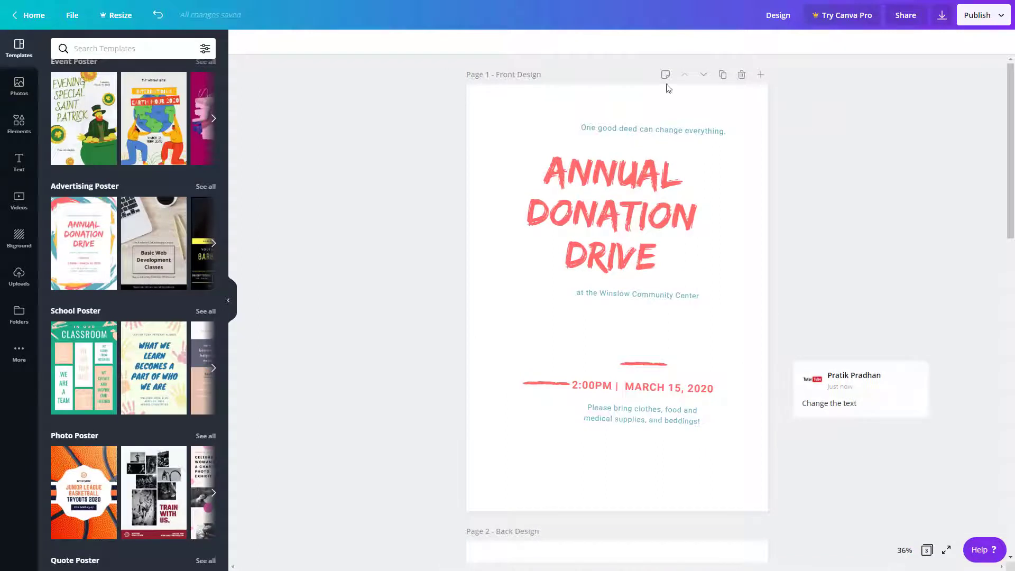
Save the note "Change the background to white" on page 1 and reopen it for a check.
left_click(664, 77)
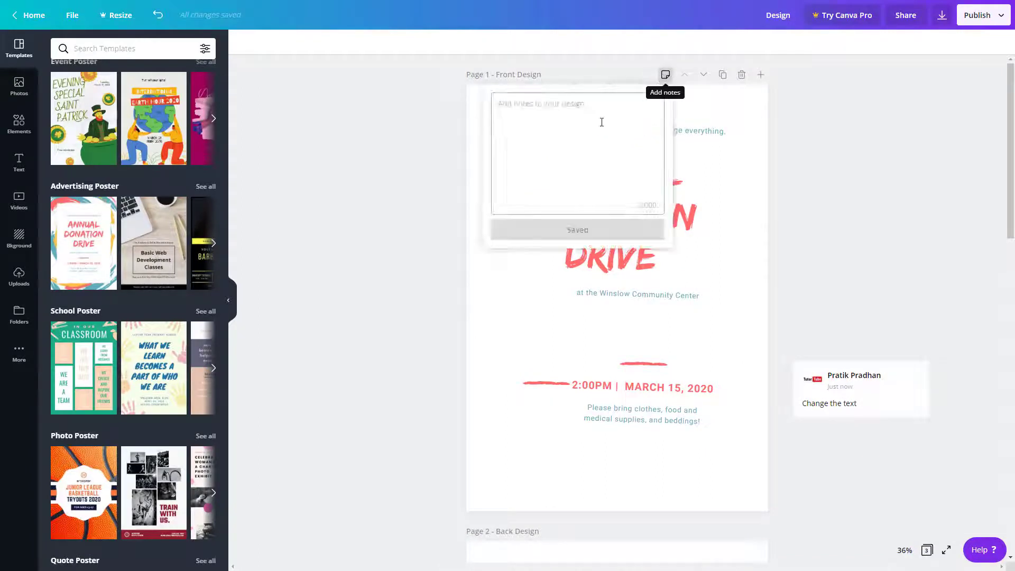
type("Change the")
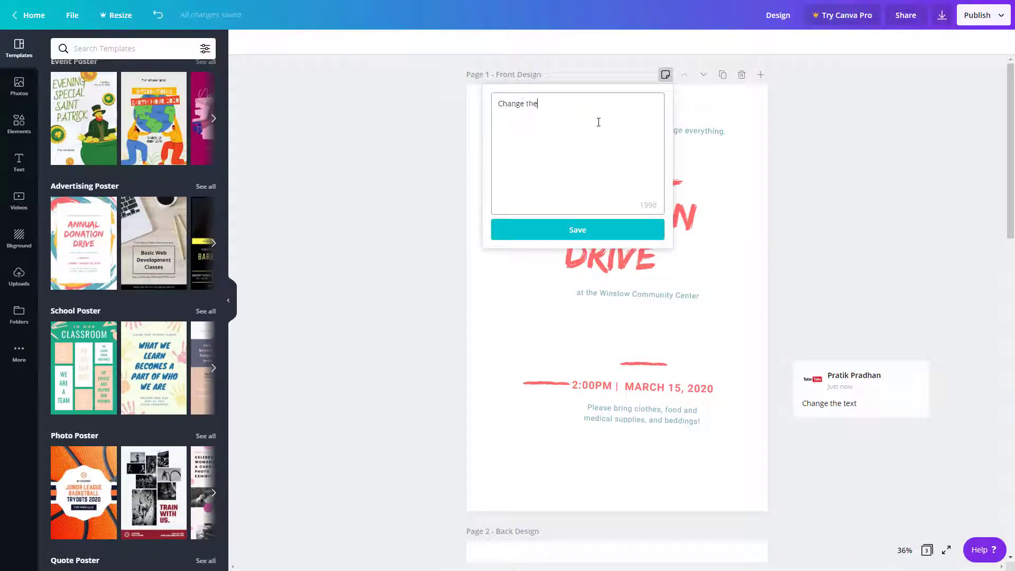
type(" background to white")
left_click(603, 233)
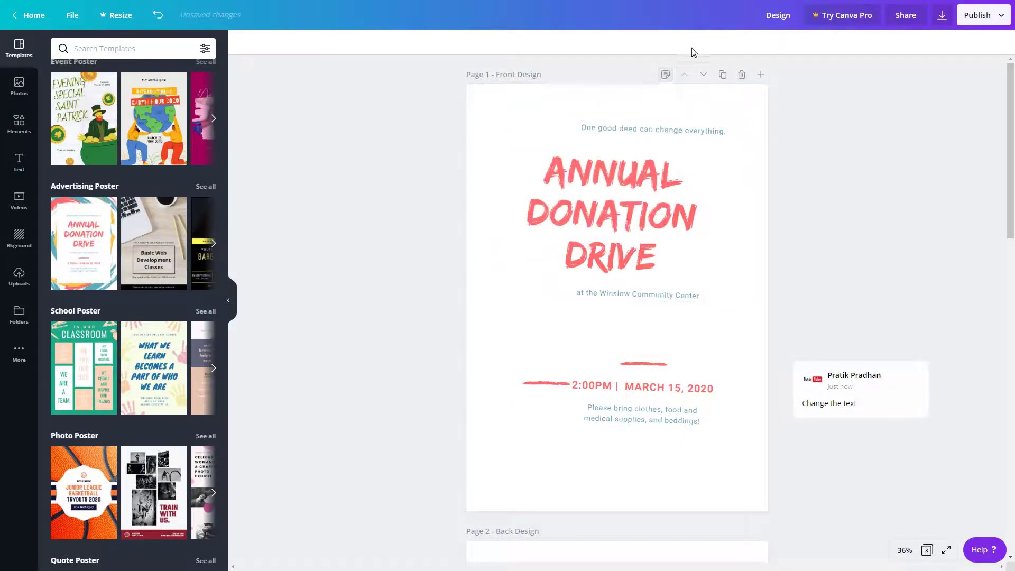
left_click(664, 75)
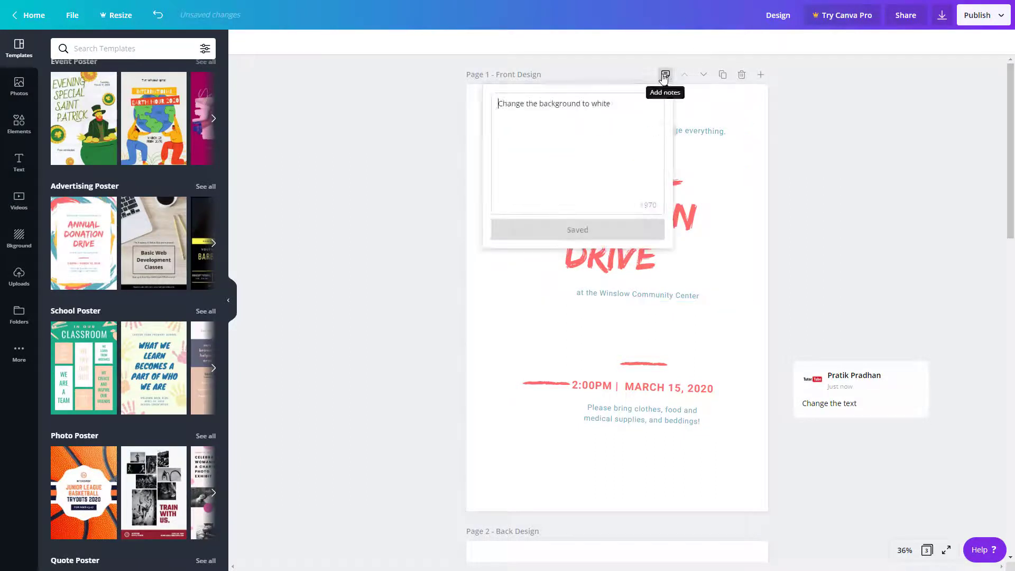
left_click(823, 80)
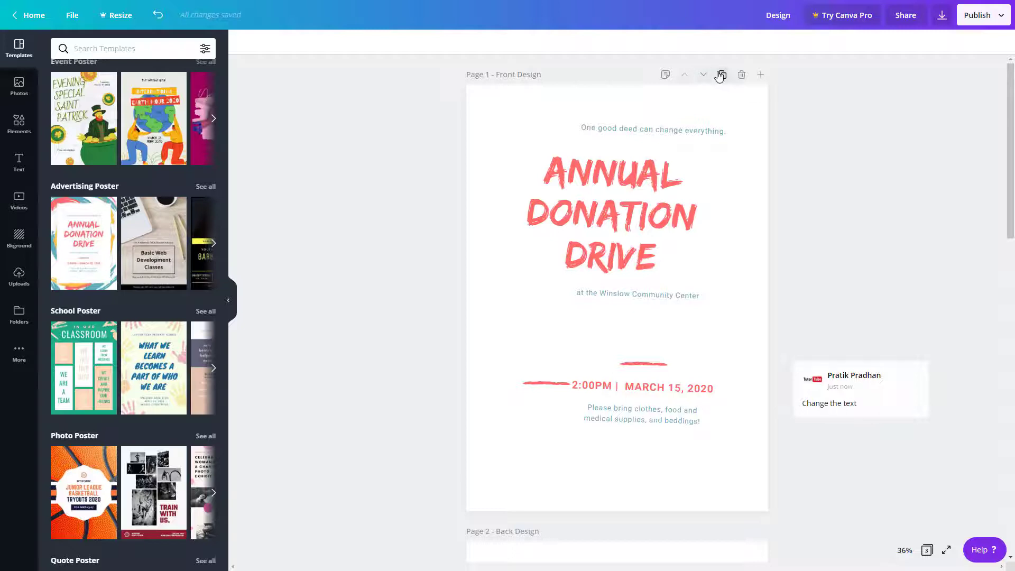
Select the heading within the upper text group on page 1.
left_click(674, 182)
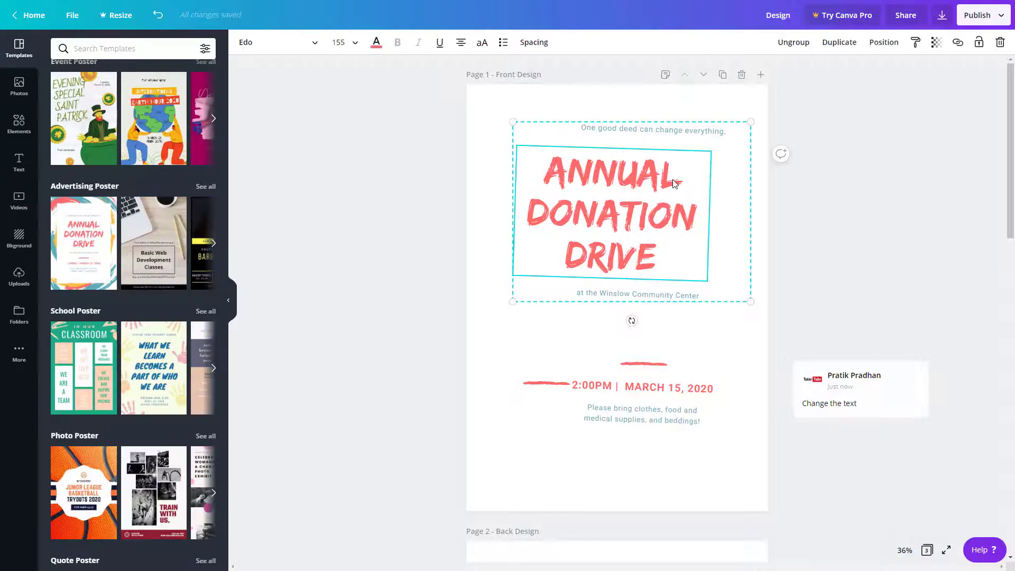